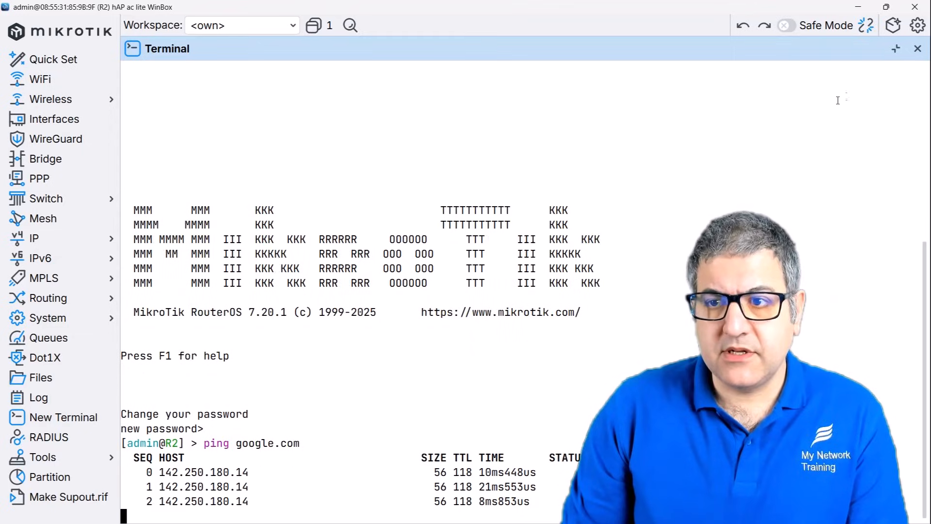
# - Stop the running ping to google.com and close the router's terminal window
pyautogui.hotkey('ctrl', 'c')
pyautogui.click(918, 49)
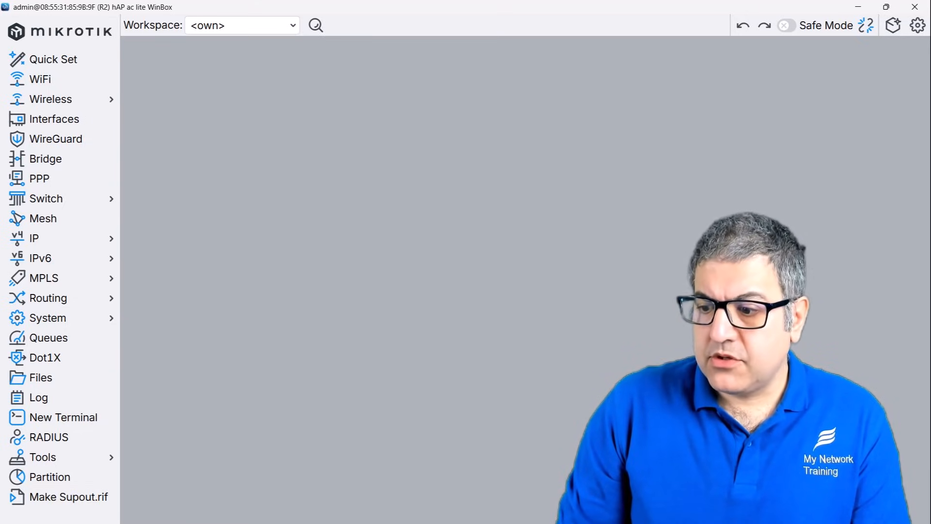
# - Switch to the web browser and open the Q-Feeds website at qfeeds.com
pyautogui.hotkey('alt', 'Tab')
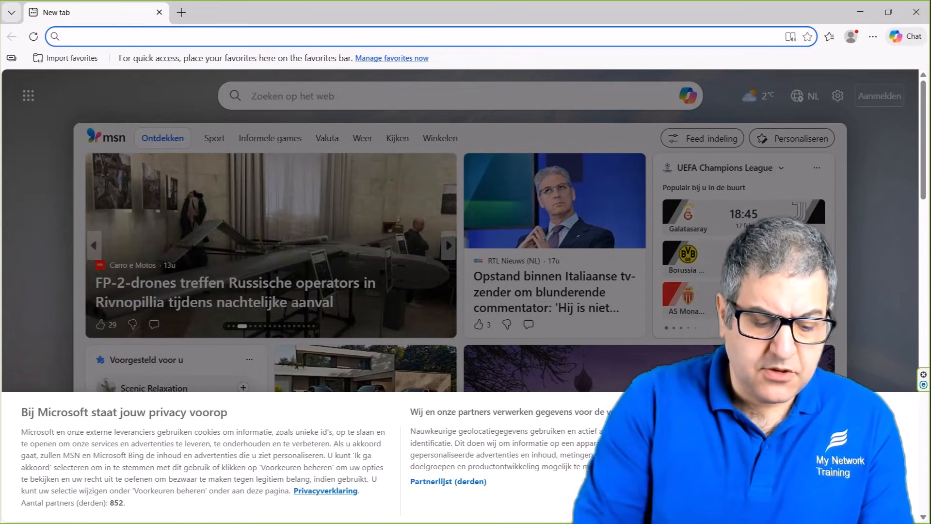
pyautogui.write('qfeed')
pyautogui.press('Return')
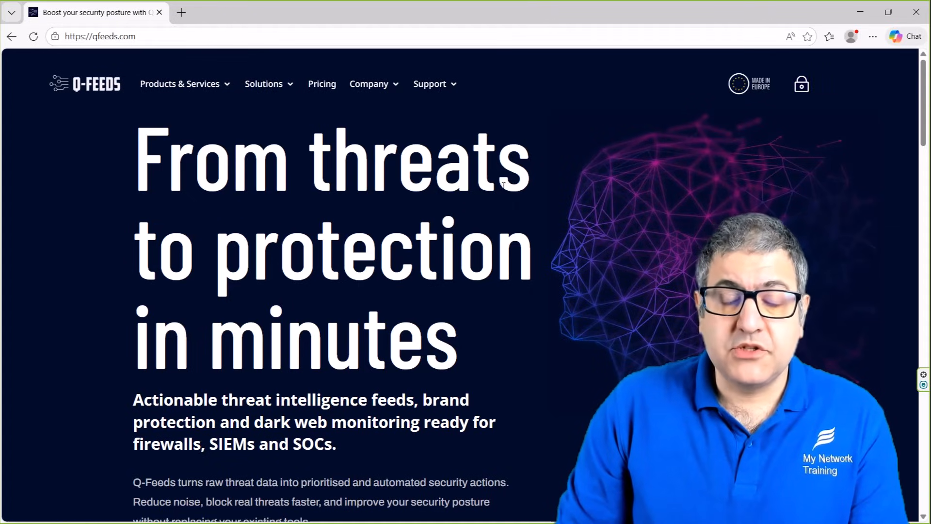
# - Examine the Q-Feeds home page, including its services, pre-built integrations, customer references and free access offer
pyautogui.scroll(-4, 445, 203)
pyautogui.scroll(-10, 445, 206)
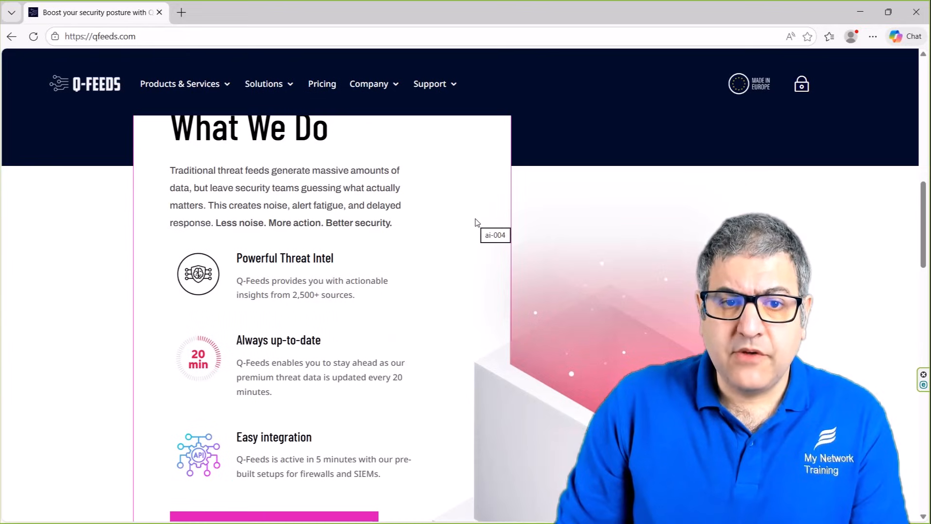
pyautogui.scroll(-14, 475, 223)
pyautogui.scroll(1, 461, 221)
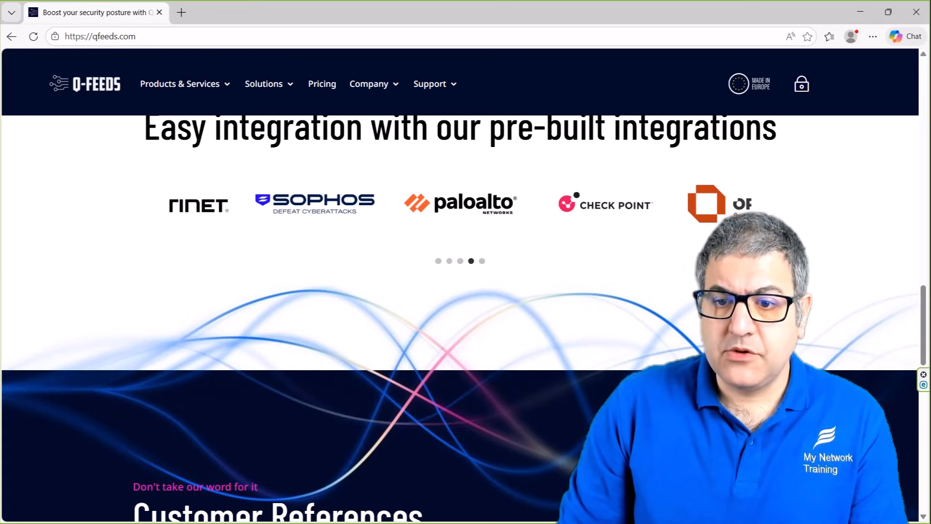
pyautogui.scroll(-7, 717, 204)
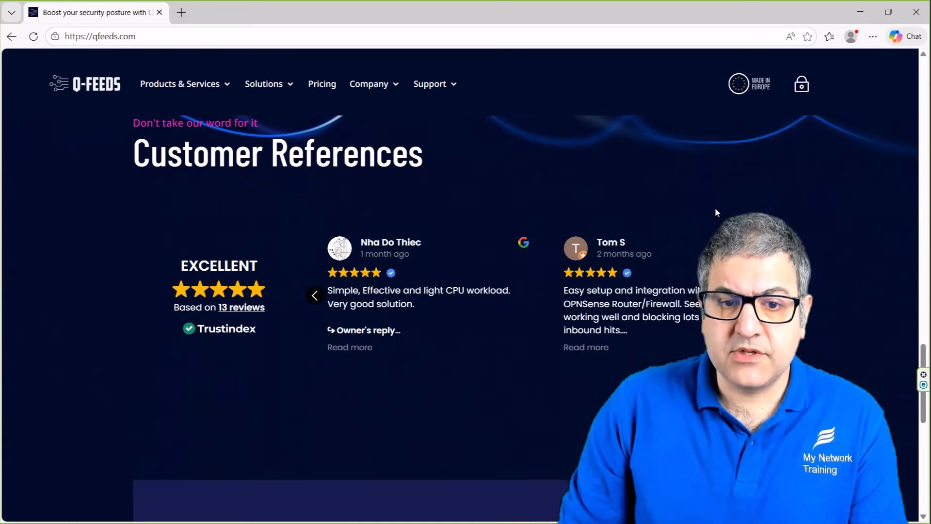
pyautogui.scroll(-7, 716, 212)
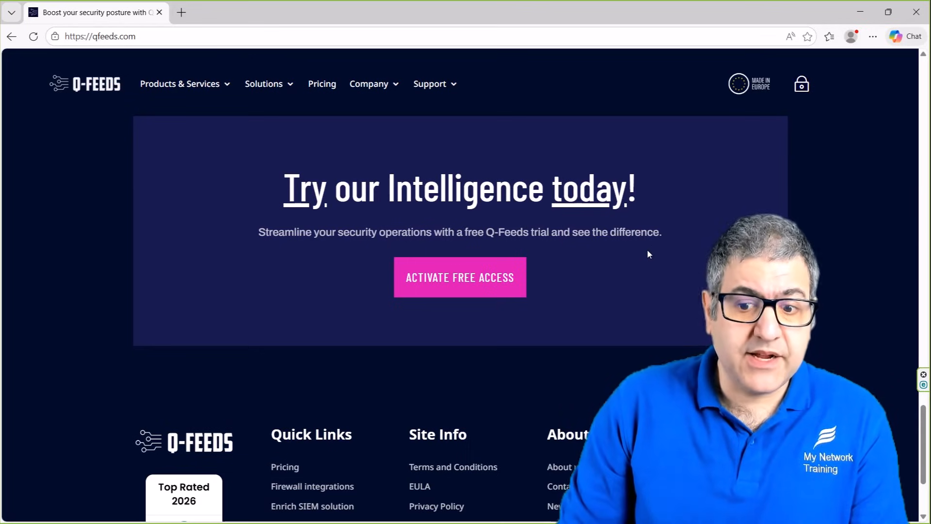
pyautogui.scroll(-1, 643, 257)
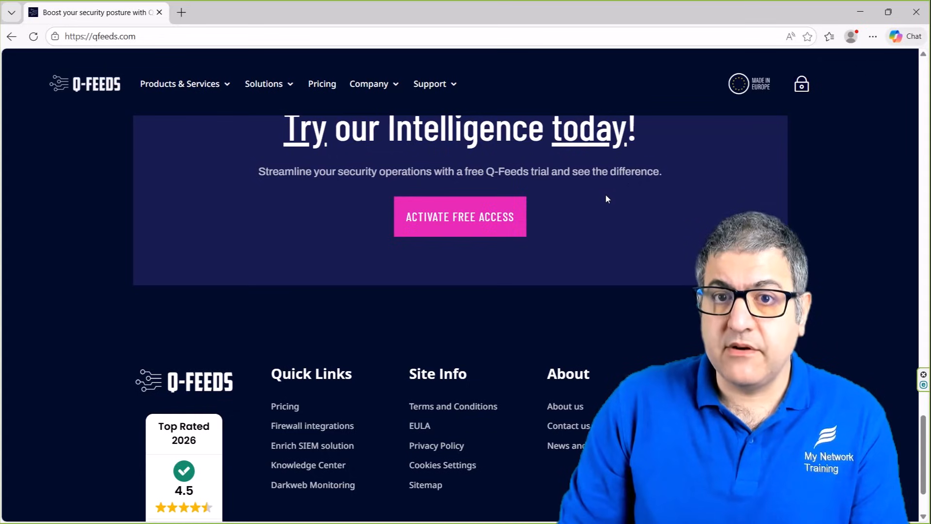
# - Open the Q-Feeds pricing page and compare the features and prices of the Community, Plus and Premium packages
pyautogui.click(286, 411)
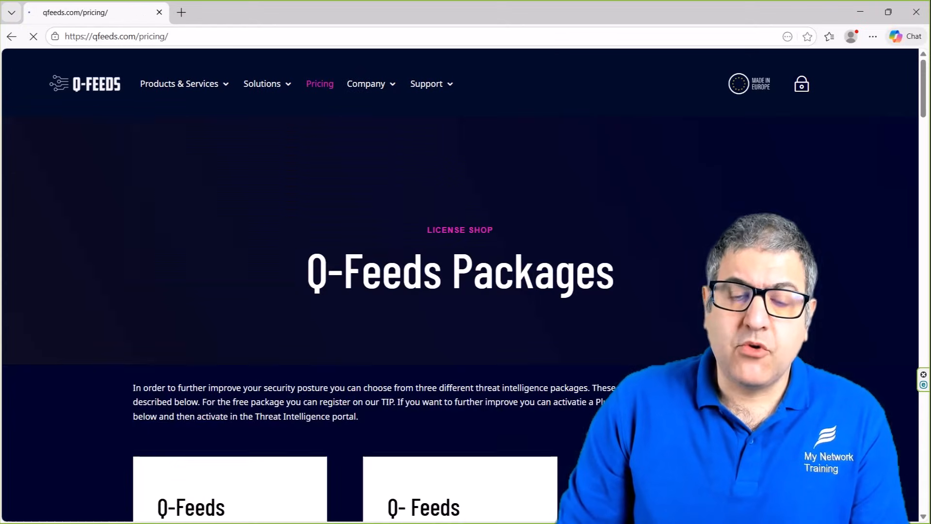
pyautogui.scroll(-4, 686, 252)
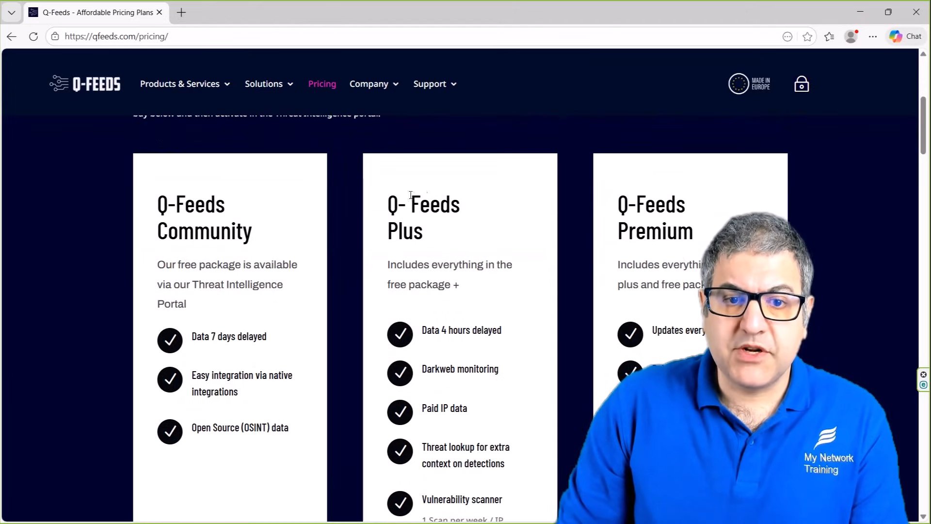
pyautogui.scroll(-1, 636, 201)
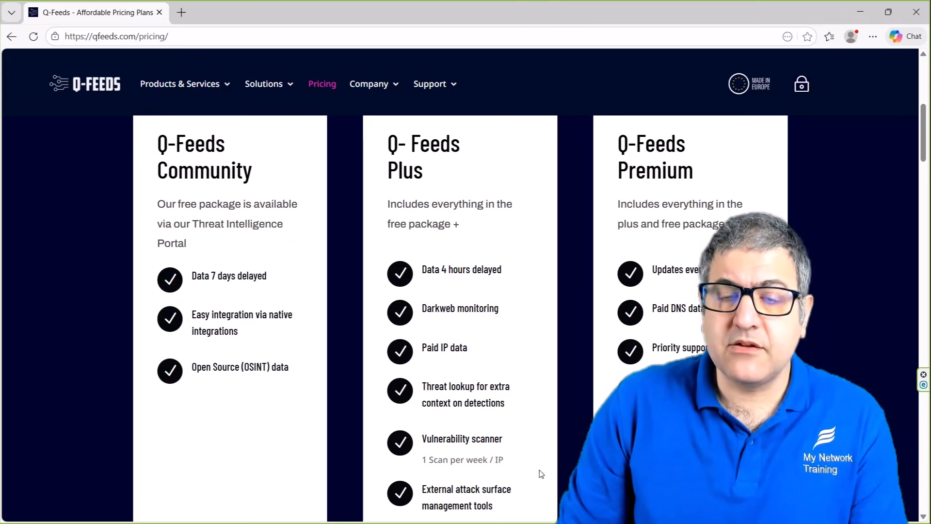
pyautogui.scroll(-2, 534, 412)
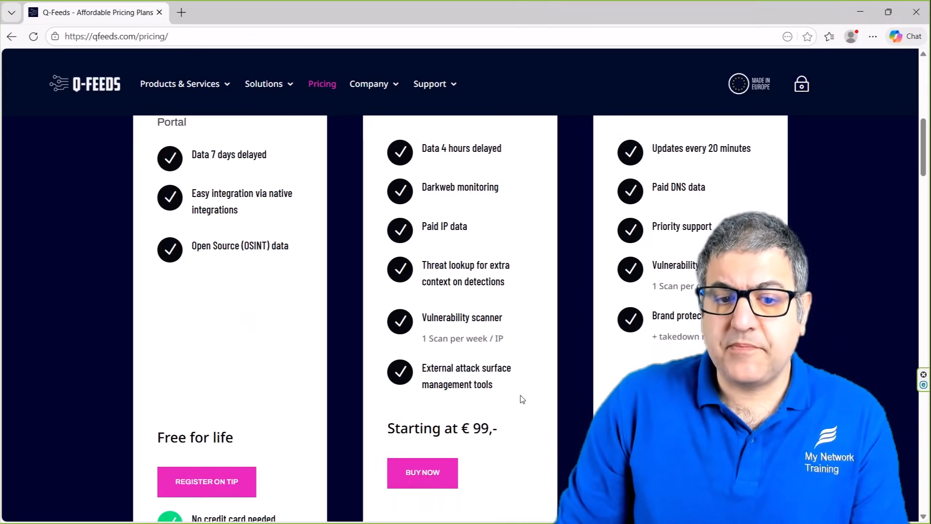
pyautogui.scroll(-1, 519, 398)
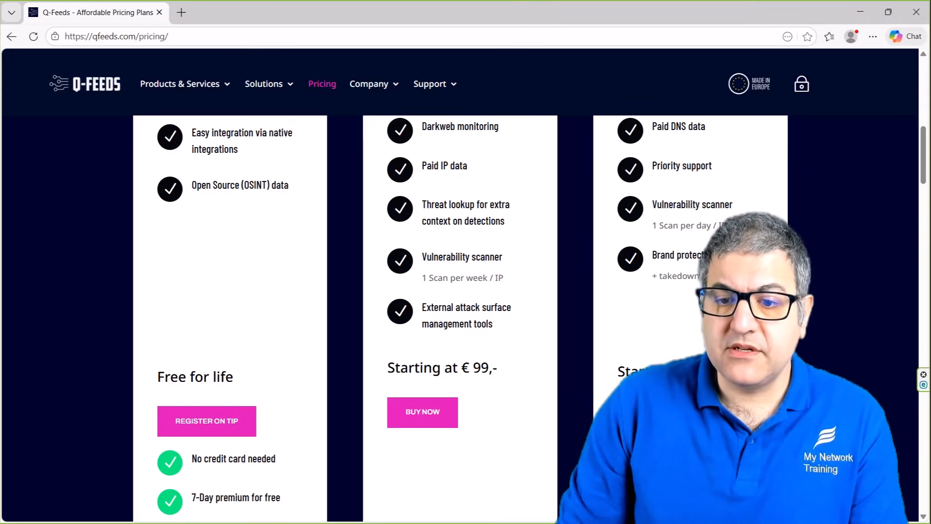
pyautogui.scroll(-2, 465, 316)
pyautogui.scroll(-1, 465, 315)
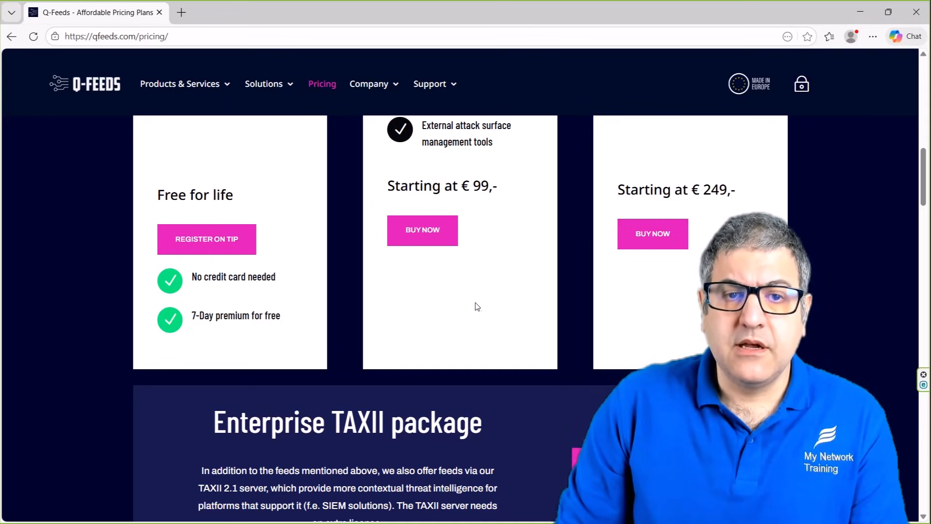
pyautogui.scroll(5, 567, 256)
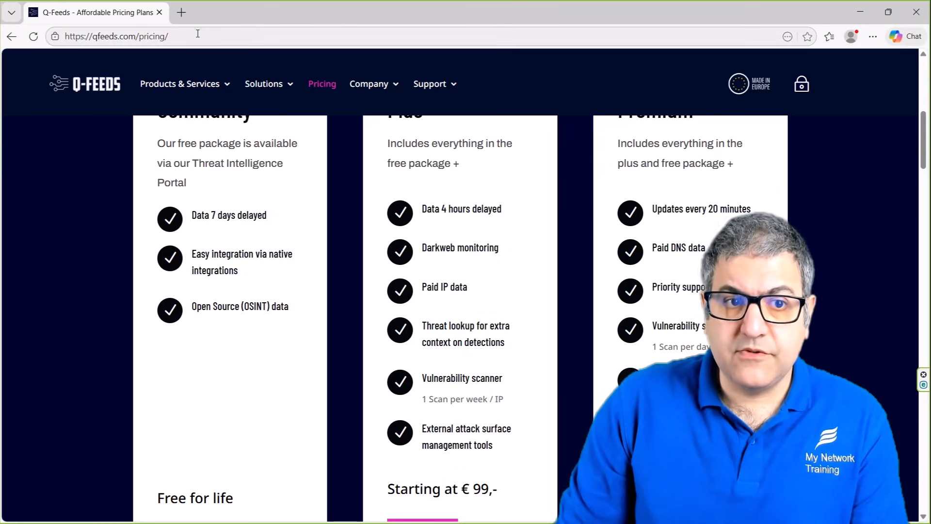
pyautogui.scroll(-4, 213, 398)
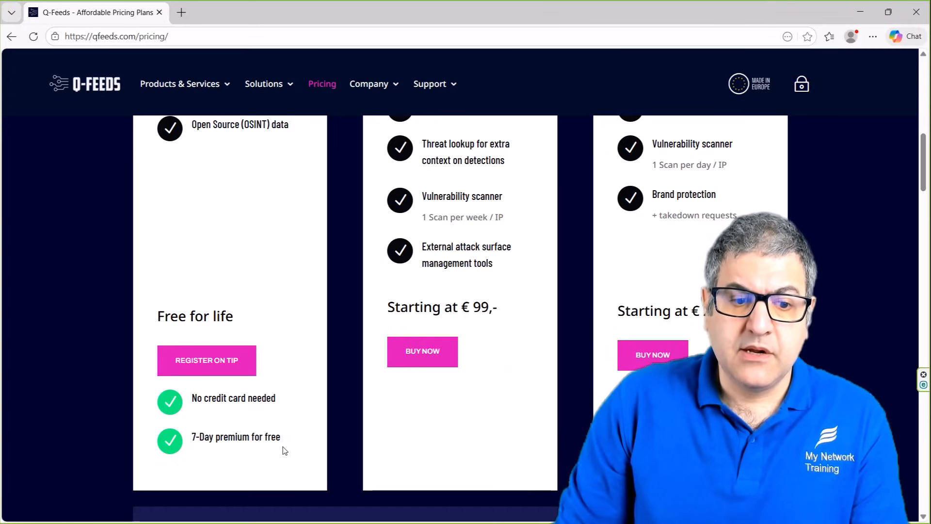
pyautogui.scroll(5, 264, 433)
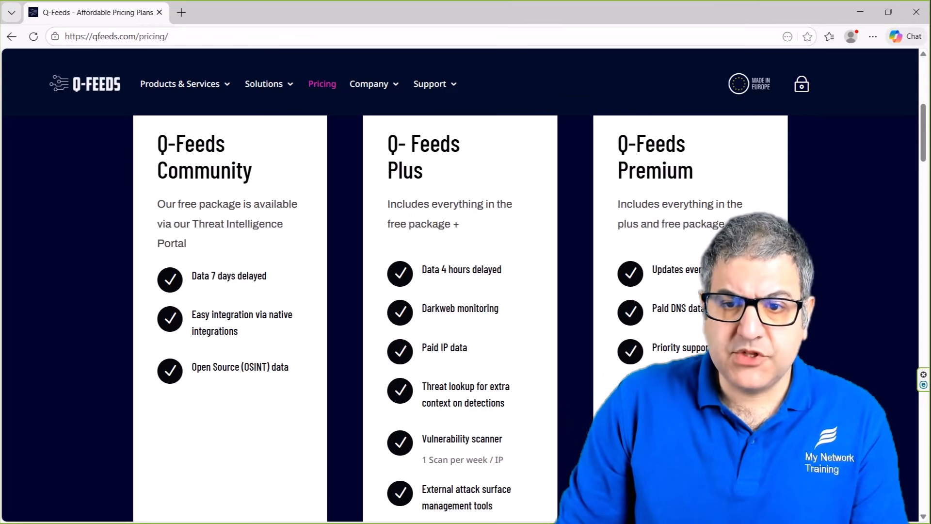
pyautogui.scroll(-5, 297, 313)
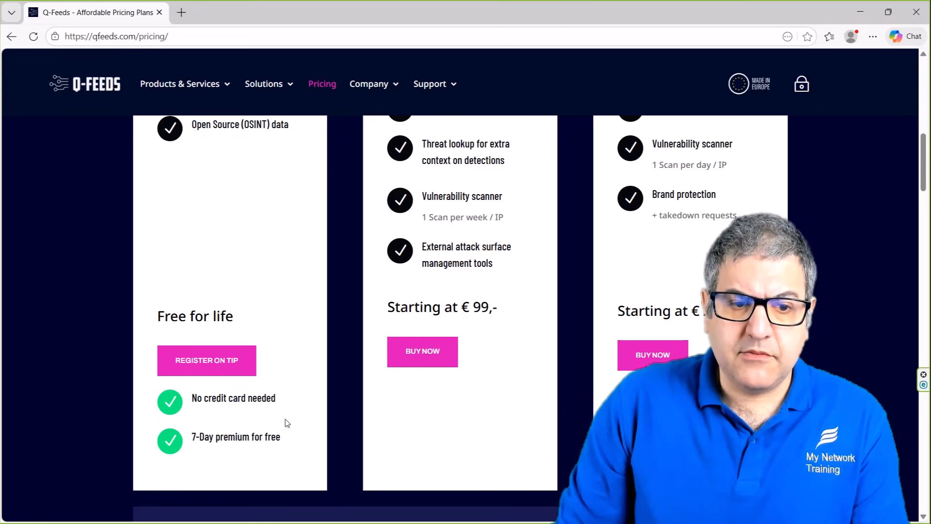
pyautogui.scroll(5, 228, 410)
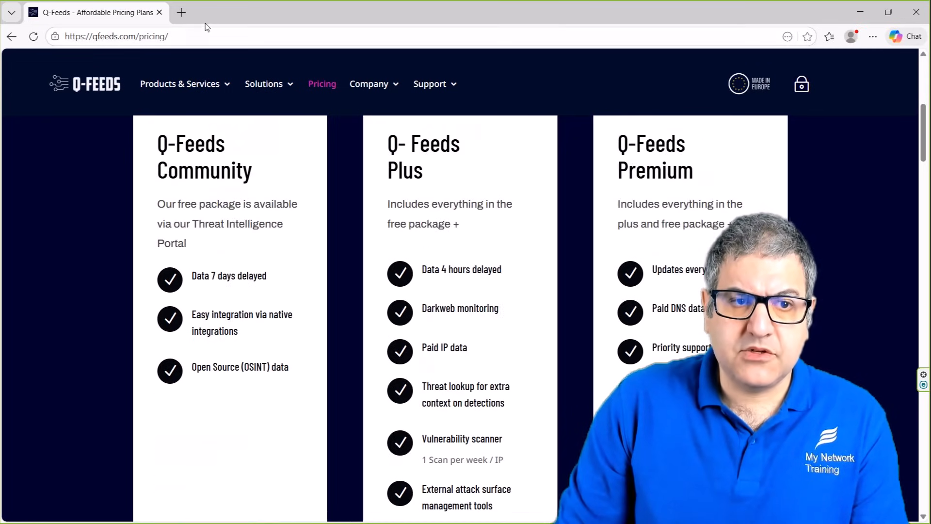
# - Open the Q-Feeds threat intelligence portal at tip.qfeeds.com
pyautogui.click(299, 28)
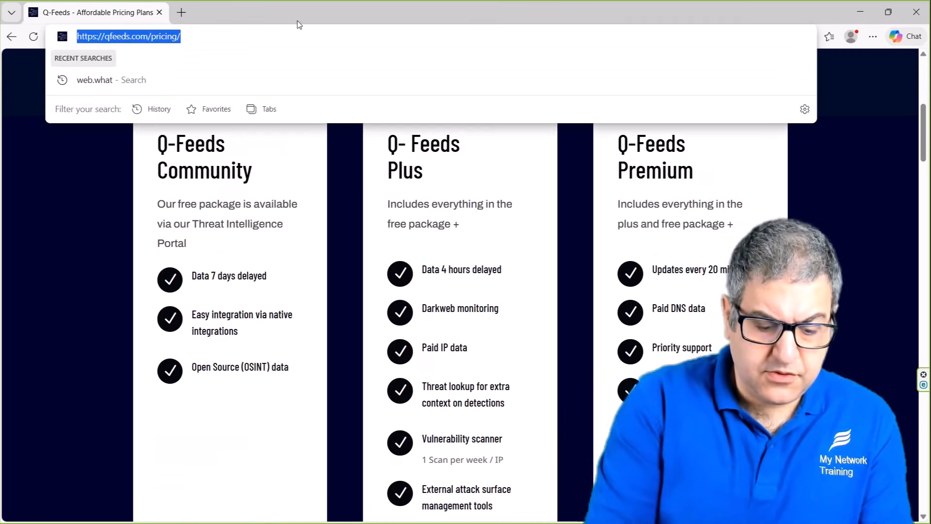
pyautogui.write('tip.qfeeds.com')
pyautogui.press('Return')
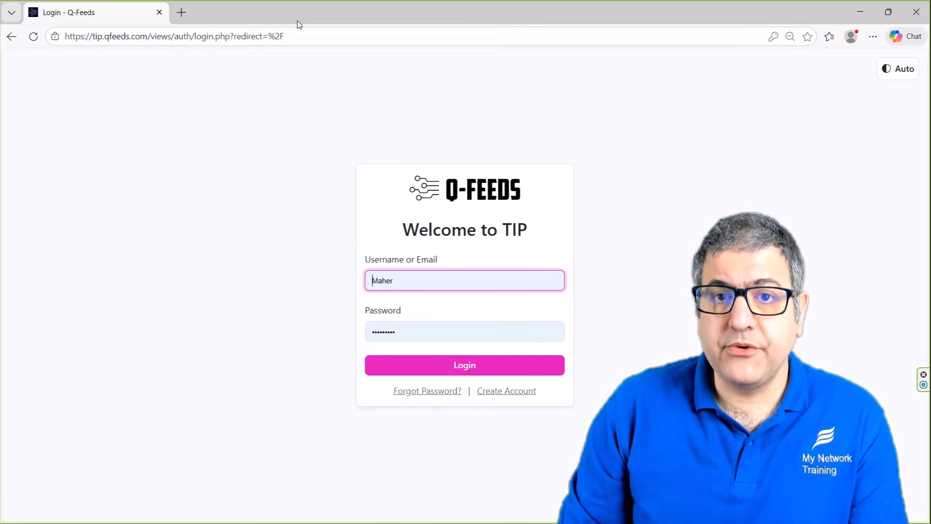
# - Look over the portal's account registration form, return to the login page and sign in with the prefilled credentials
pyautogui.click(527, 394)
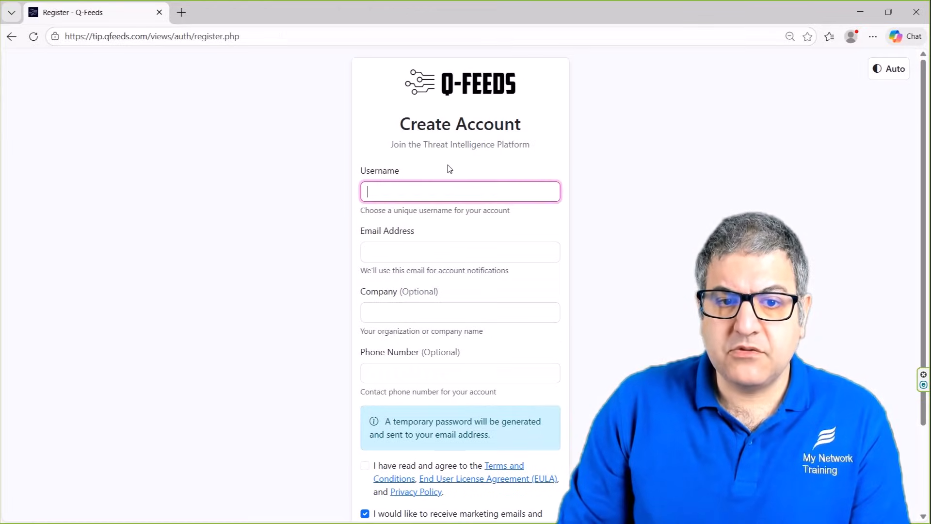
pyautogui.scroll(-3, 435, 414)
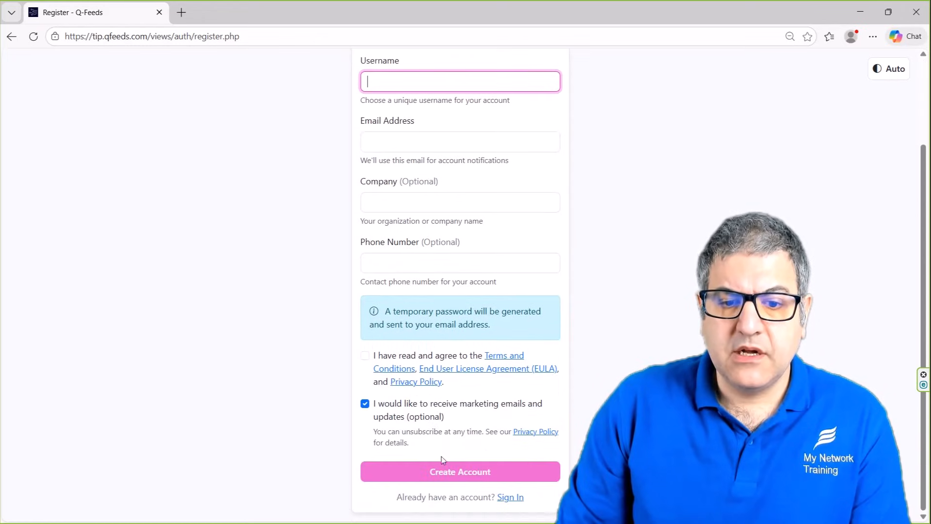
pyautogui.click(509, 499)
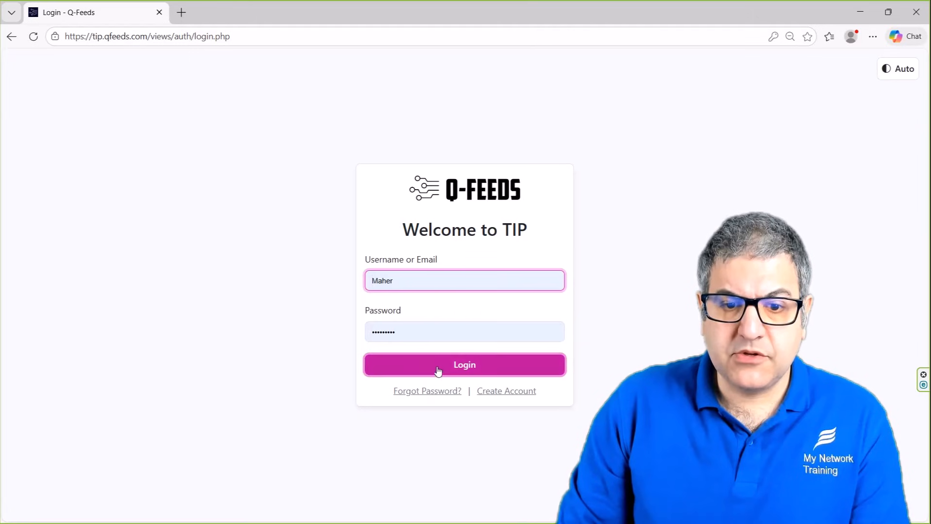
pyautogui.click(458, 366)
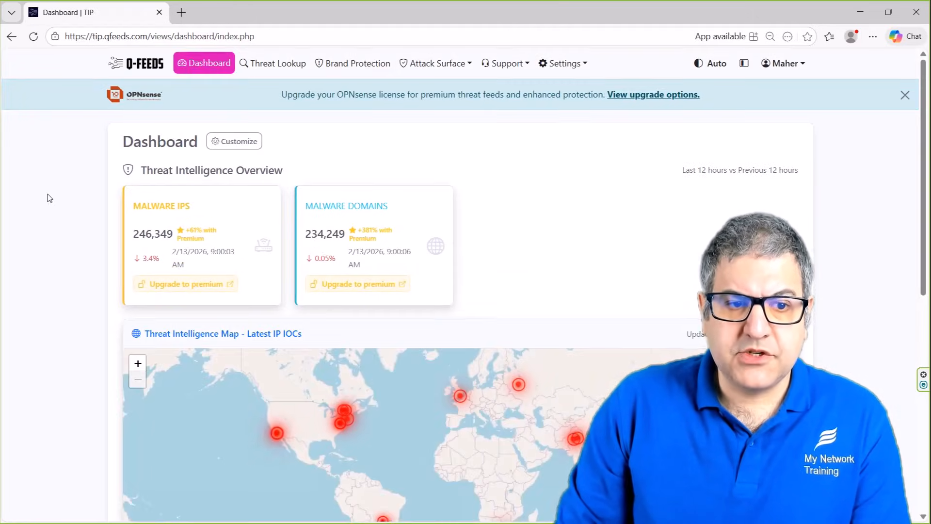
# - Review the dashboard's threat overview, map and account cards at a larger zoom, and open the API key management page
pyautogui.scroll(-1, 111, 183)
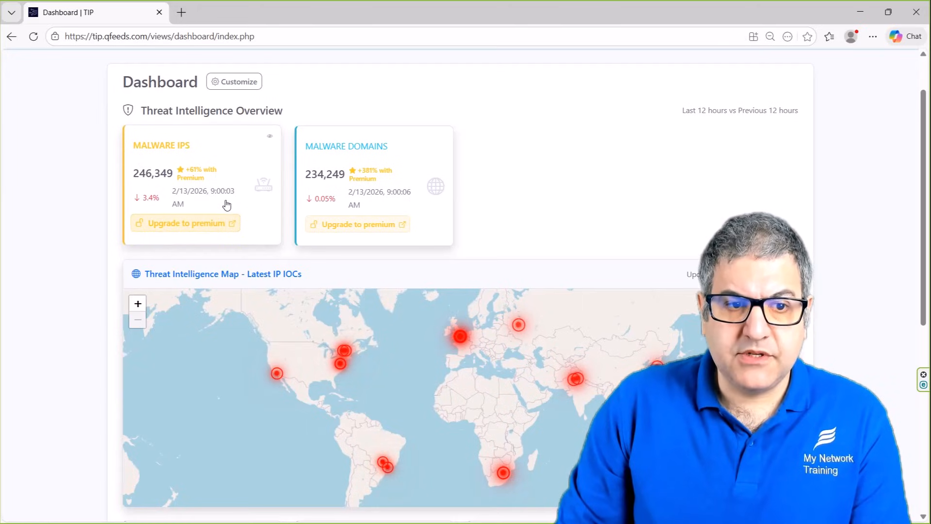
pyautogui.hotkey('ctrl', '+')
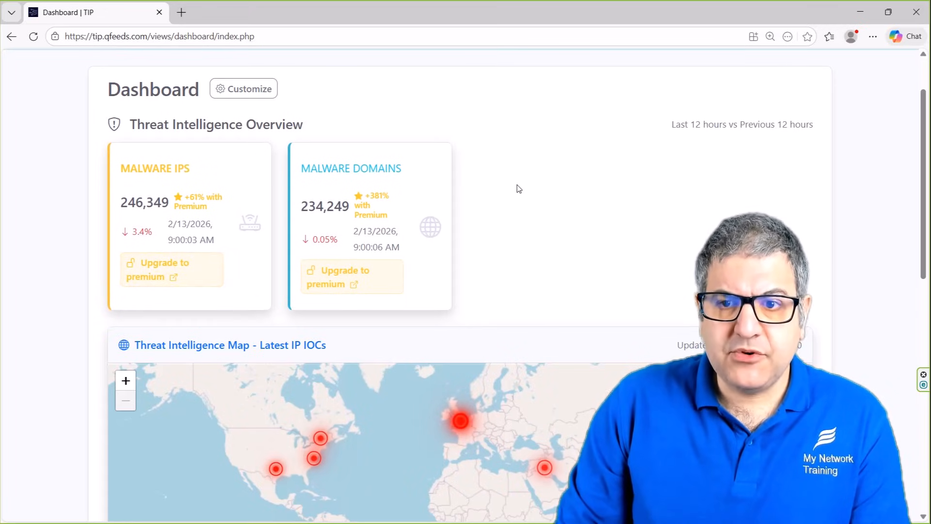
pyautogui.scroll(-5, 487, 167)
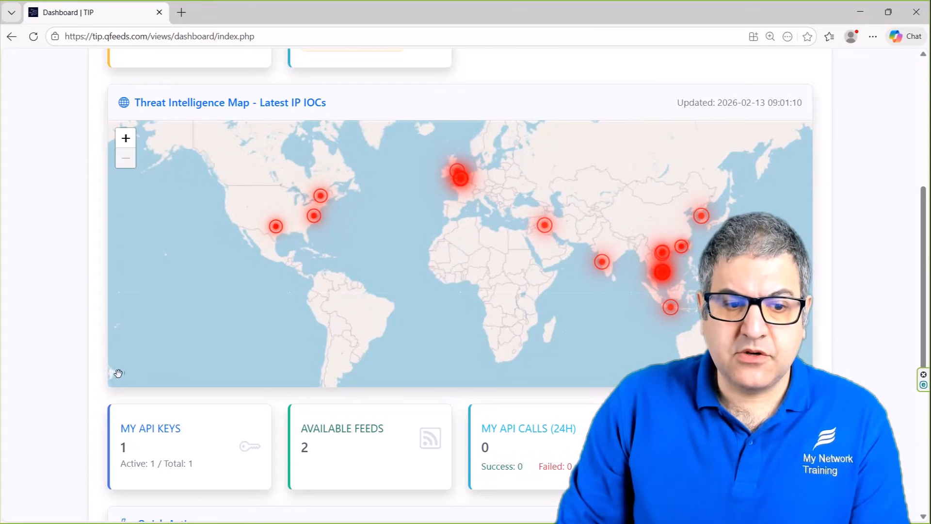
pyautogui.scroll(-4, 31, 354)
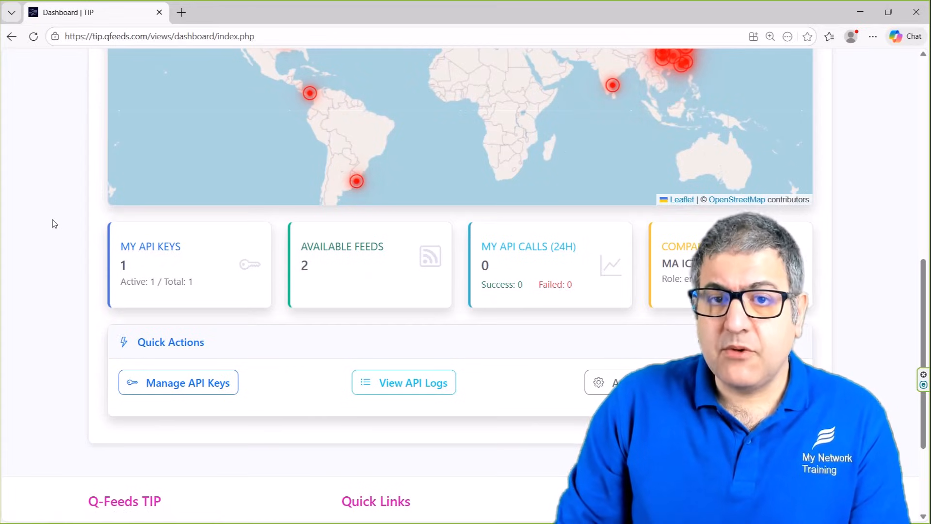
pyautogui.scroll(-1, 62, 238)
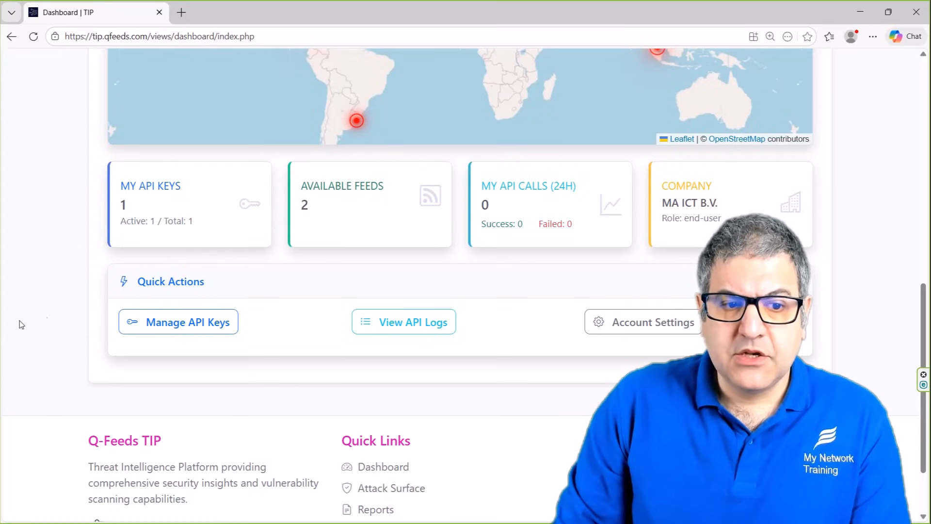
pyautogui.click(186, 323)
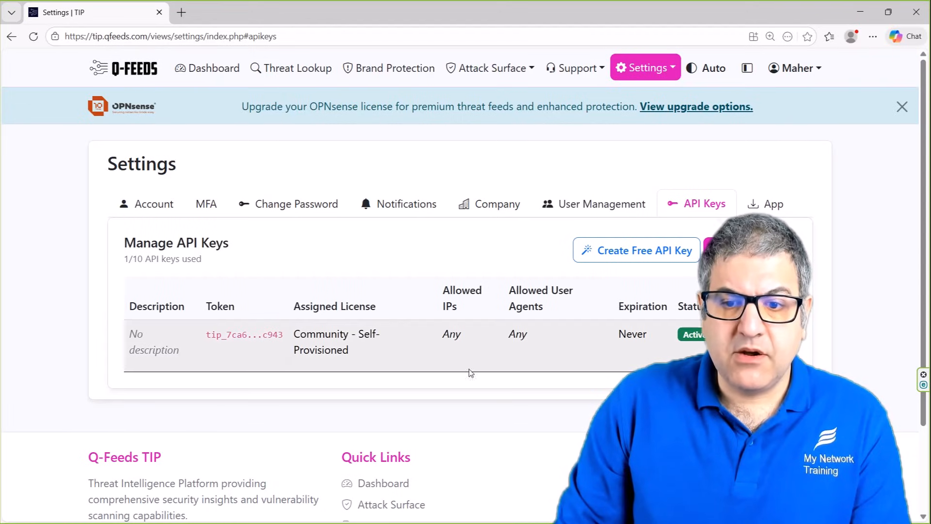
# - Create a new free API key with the default free license and copy its token
pyautogui.click(669, 251)
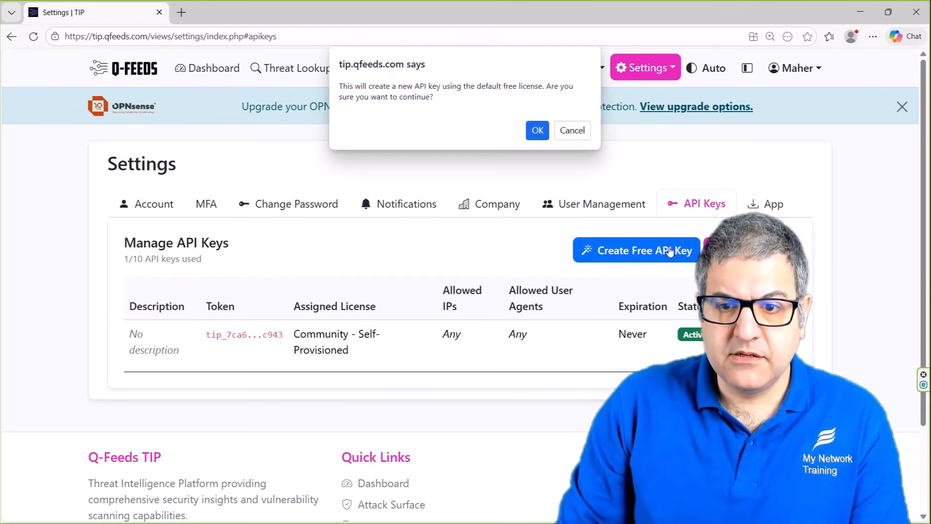
pyautogui.click(537, 132)
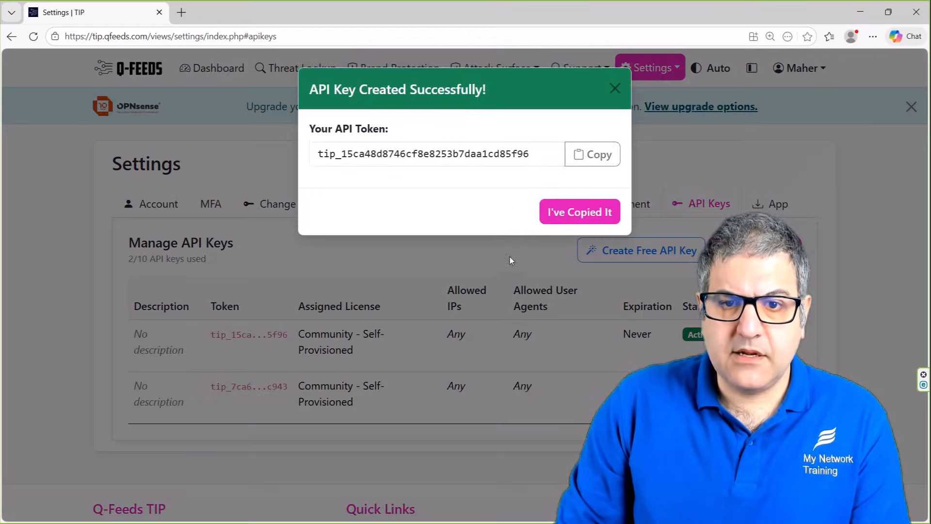
pyautogui.click(591, 145)
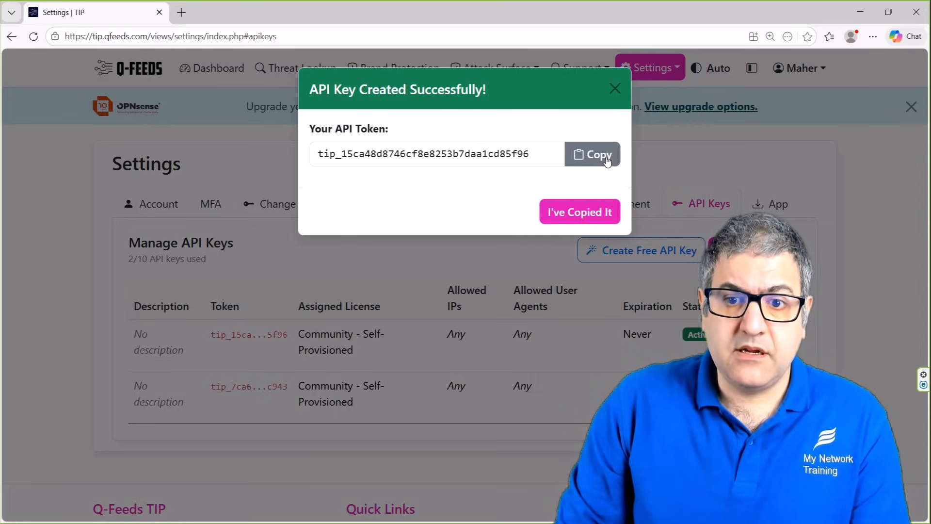
pyautogui.click(601, 156)
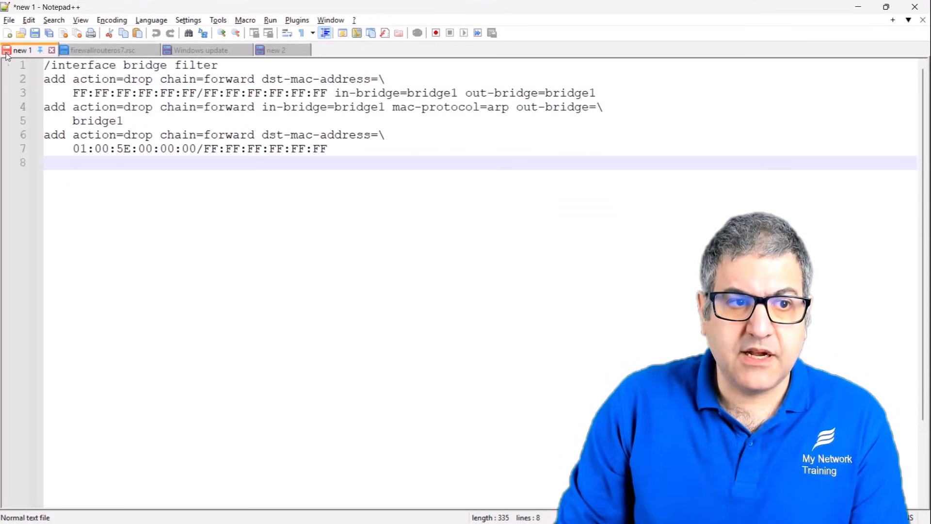
# - Paste the copied API token into a new Notepad++ document, return to the browser and dismiss the created-key dialog
pyautogui.click(8, 34)
pyautogui.hotkey('ctrl', 'v')
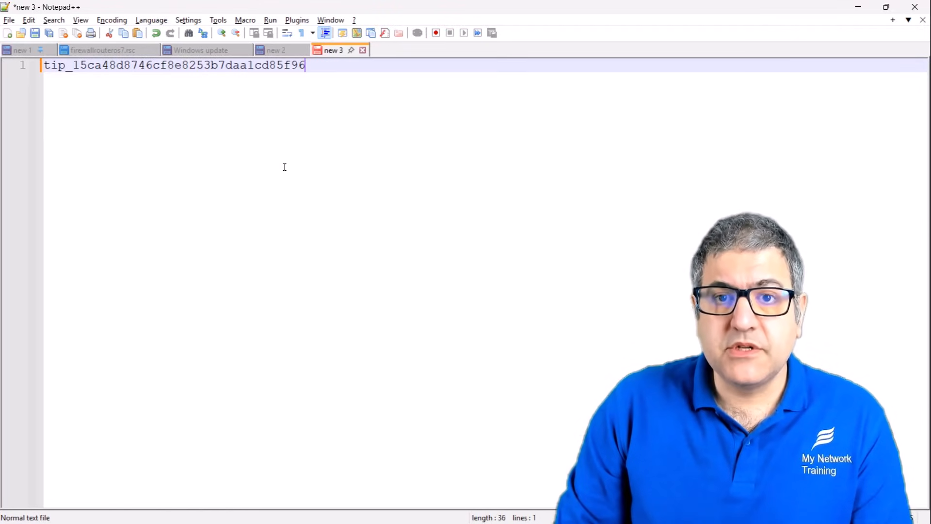
pyautogui.click(858, 7)
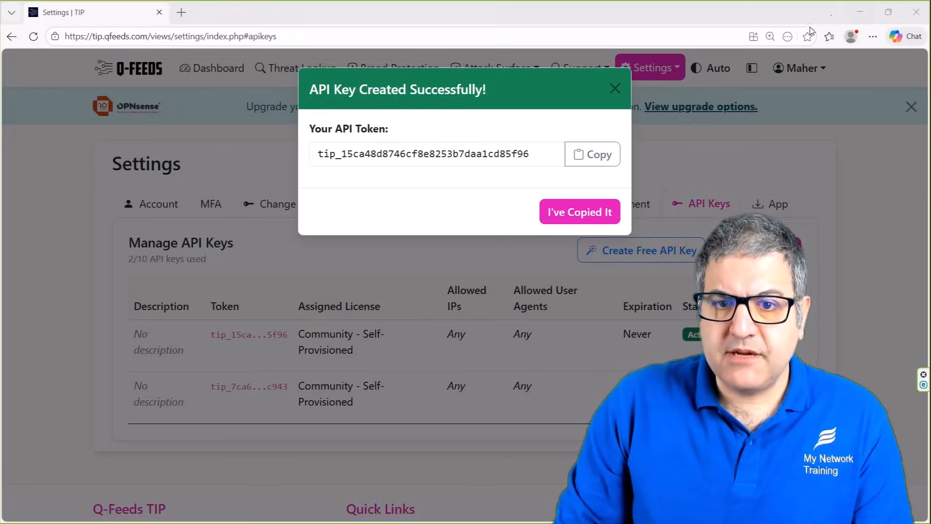
pyautogui.click(612, 87)
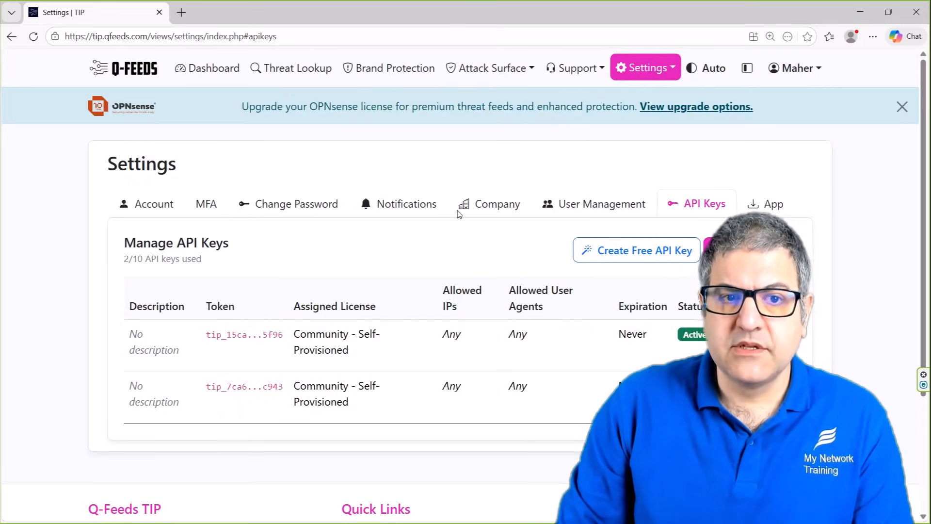
# - Open the qfeeds.com website in a new browser tab and go to its Downloads & Manuals page
pyautogui.click(181, 12)
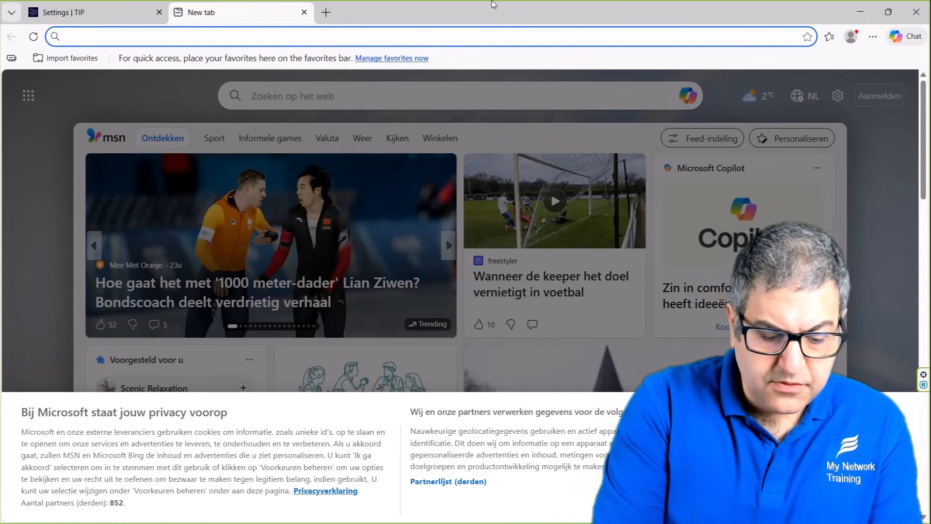
pyautogui.write('qfee')
pyautogui.press('Return')
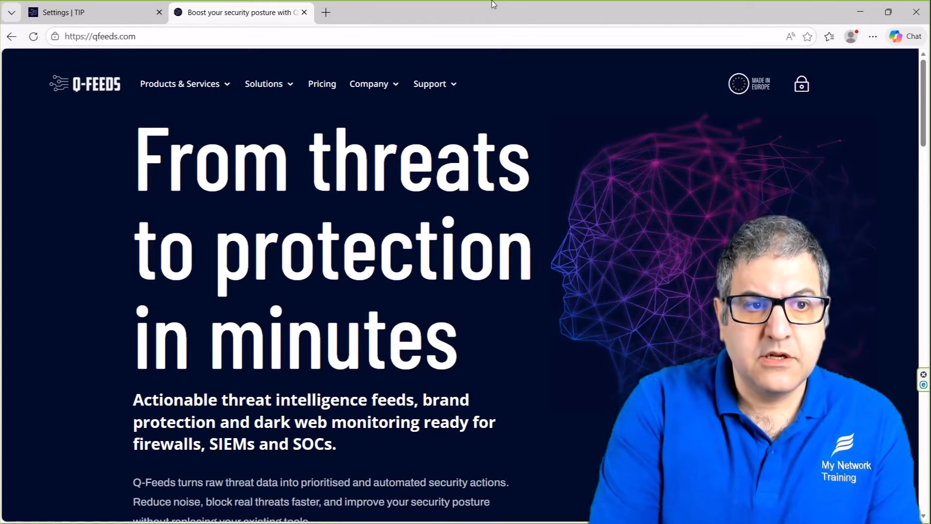
pyautogui.moveTo(451, 88)
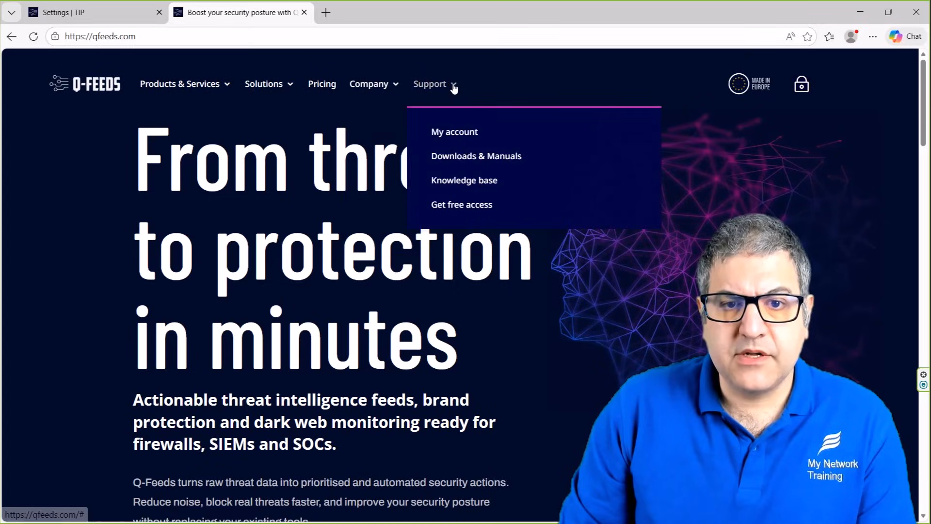
pyautogui.click(466, 162)
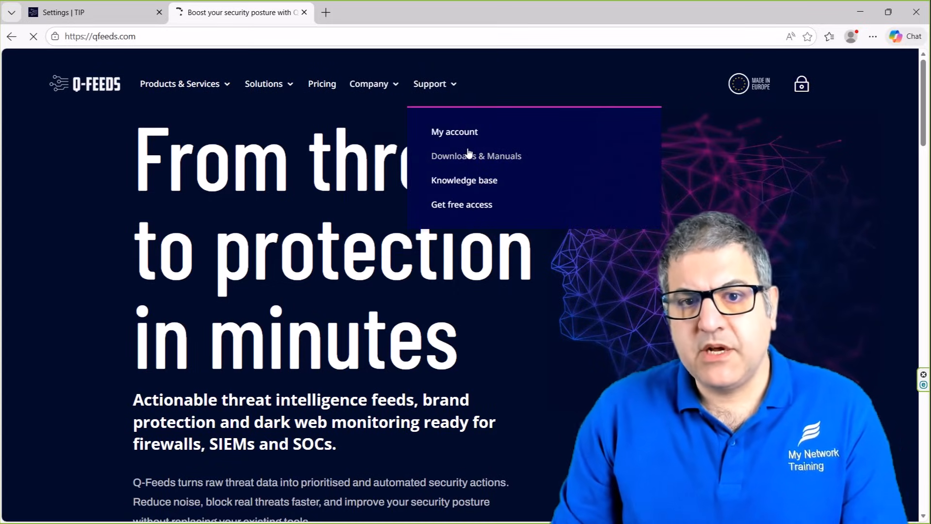
# - Find the Mikrotik setup guide among the manuals and open its GitHub repository
pyautogui.scroll(-5, 470, 181)
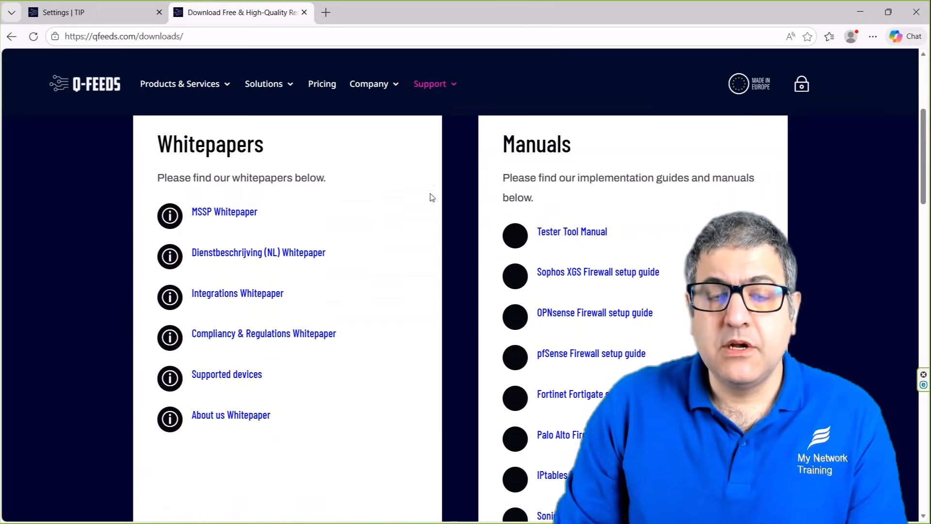
pyautogui.scroll(-1, 439, 228)
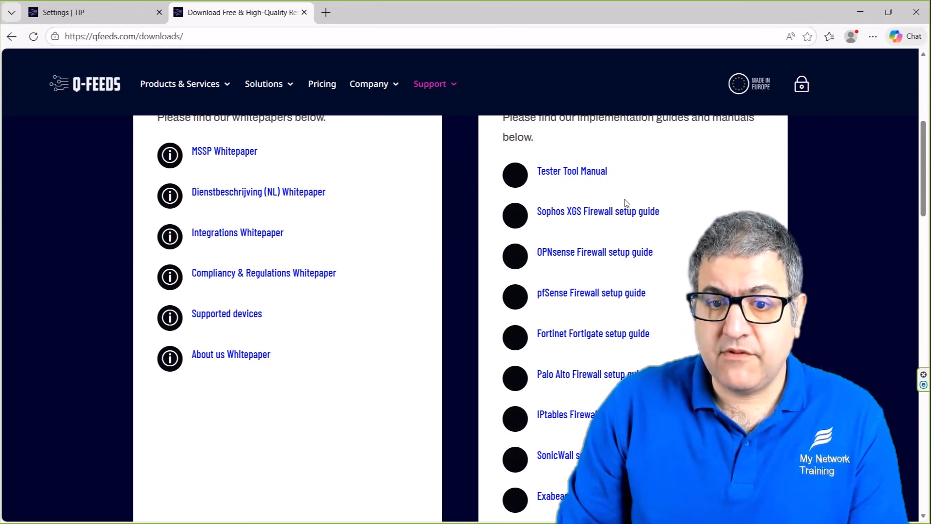
pyautogui.scroll(-1, 543, 297)
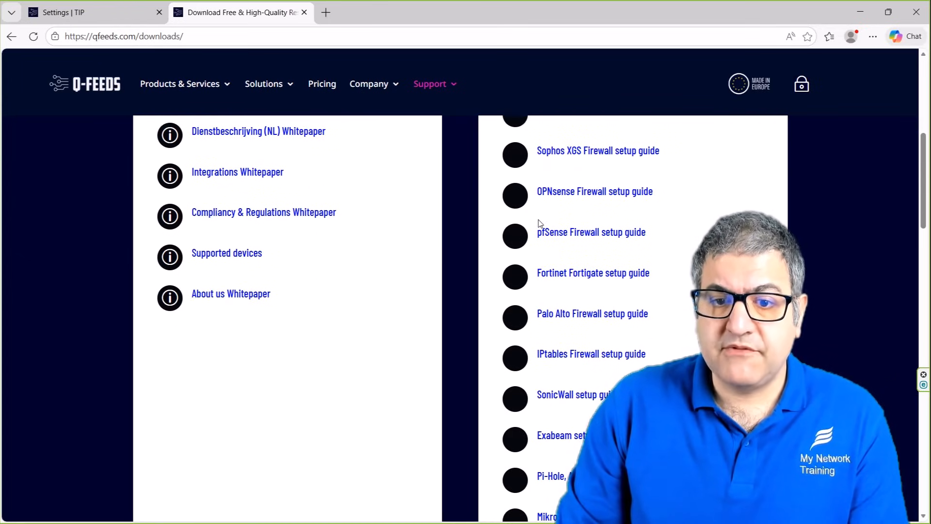
pyautogui.scroll(-1, 582, 262)
pyautogui.scroll(-3, 592, 255)
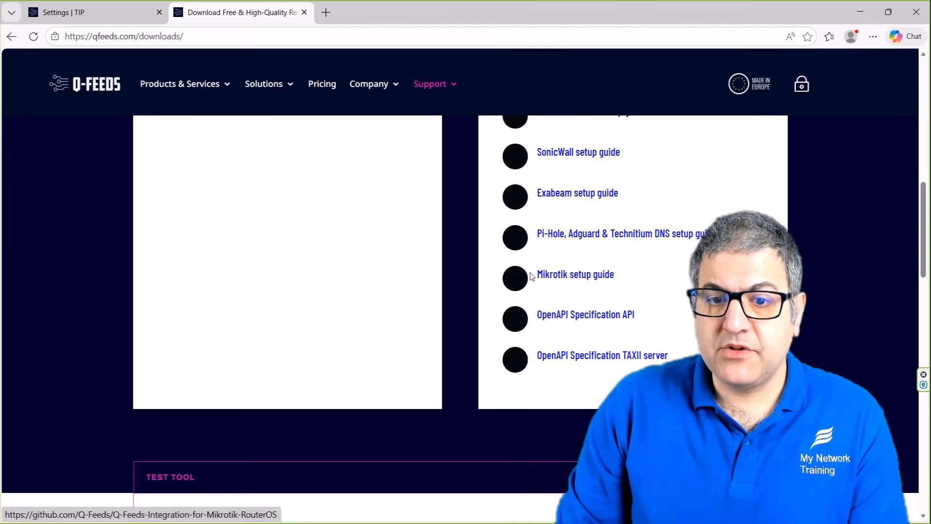
pyautogui.click(559, 275)
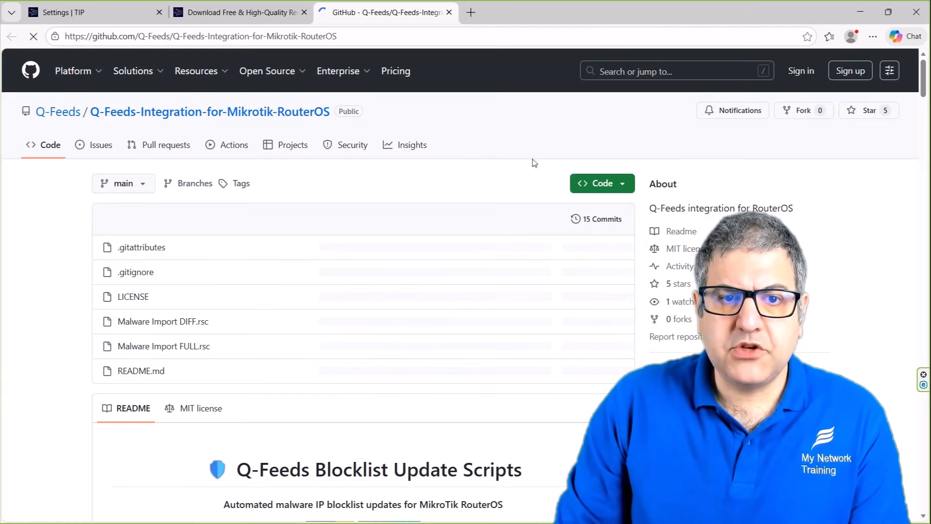
# - Look over the repository's files at a larger zoom and open Malware Import FULL.rsc in a new browser tab
pyautogui.scroll(-1, 427, 311)
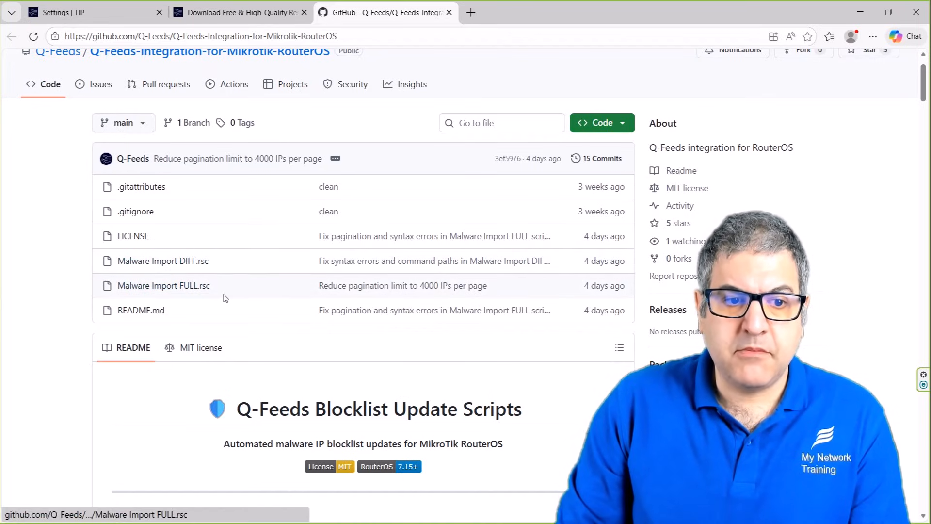
pyautogui.hotkey('ctrl', '+')
pyautogui.hotkey('ctrl', '+')
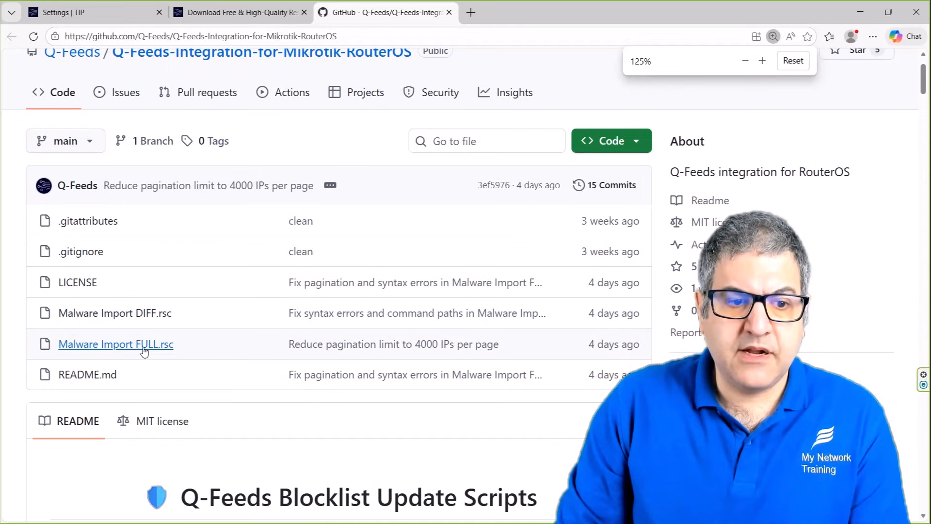
pyautogui.hotkey('ctrl', '-')
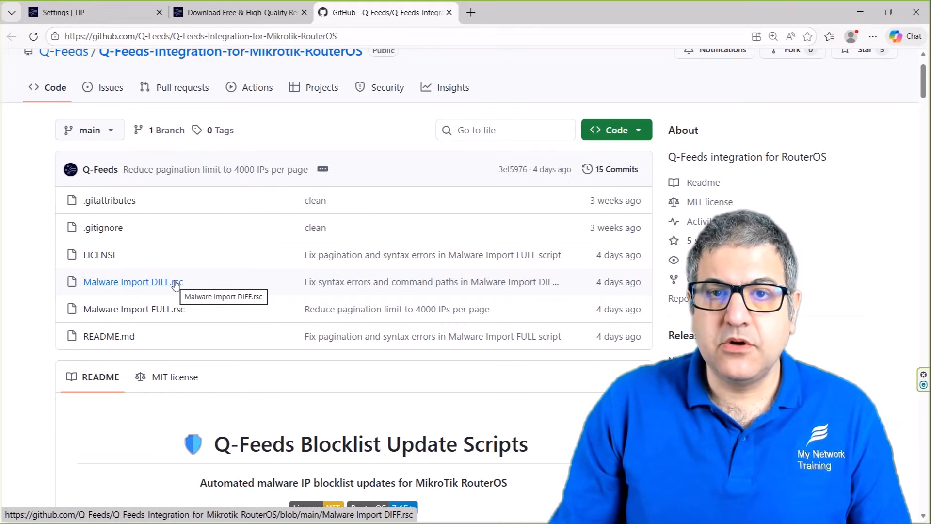
pyautogui.rightClick(155, 312)
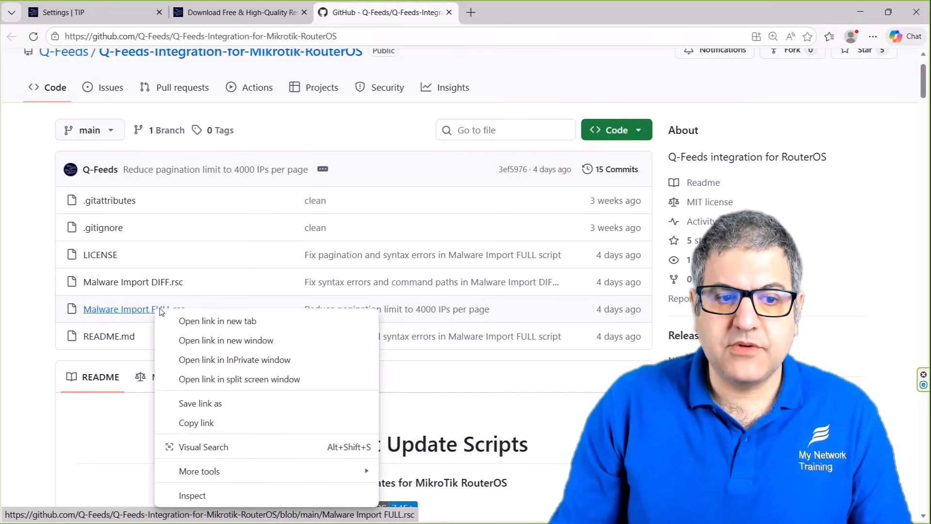
pyautogui.click(191, 322)
# - Copy the raw Malware Import FULL.rsc script and paste it into a new Notepad++ document
pyautogui.click(529, 8)
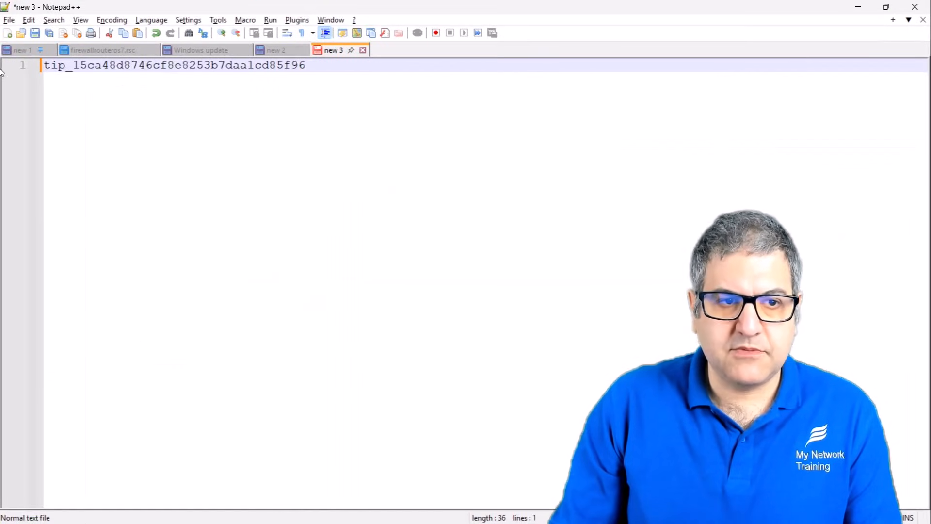
pyautogui.click(7, 32)
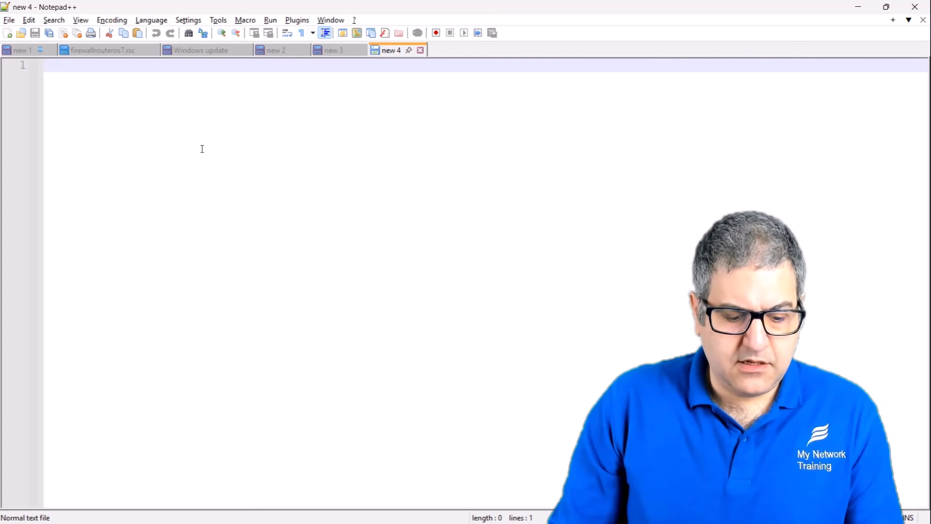
pyautogui.hotkey('ctrl', 'v')
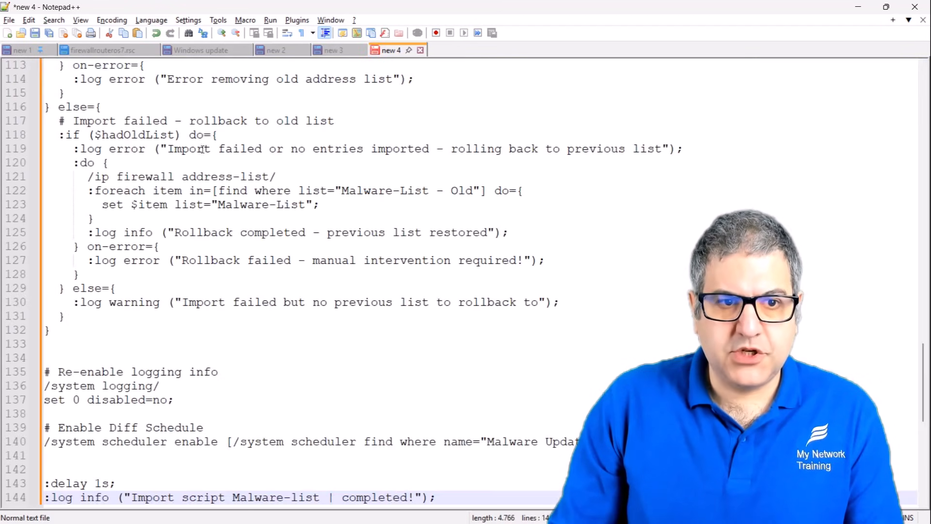
# - Rename the pasted script's document to "Malware Import FULL", copying the name from the GitHub file page
pyautogui.rightClick(396, 49)
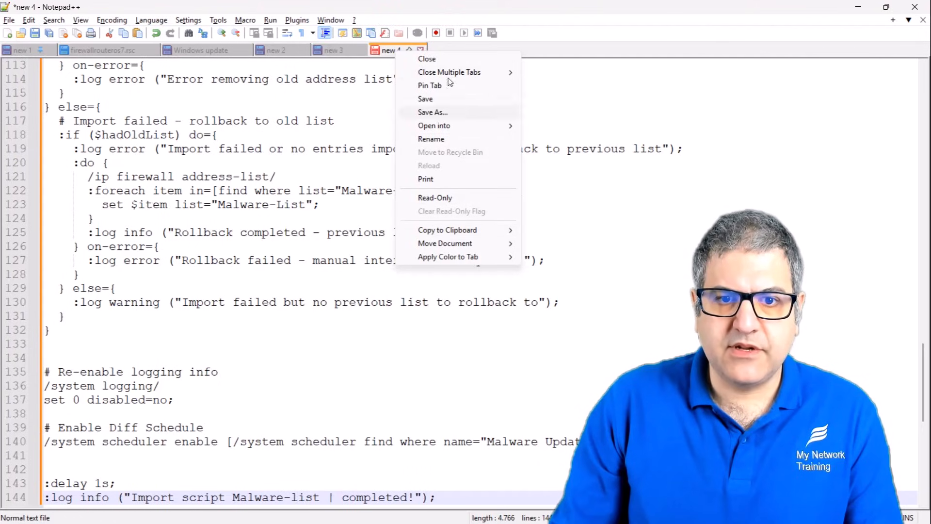
pyautogui.click(431, 140)
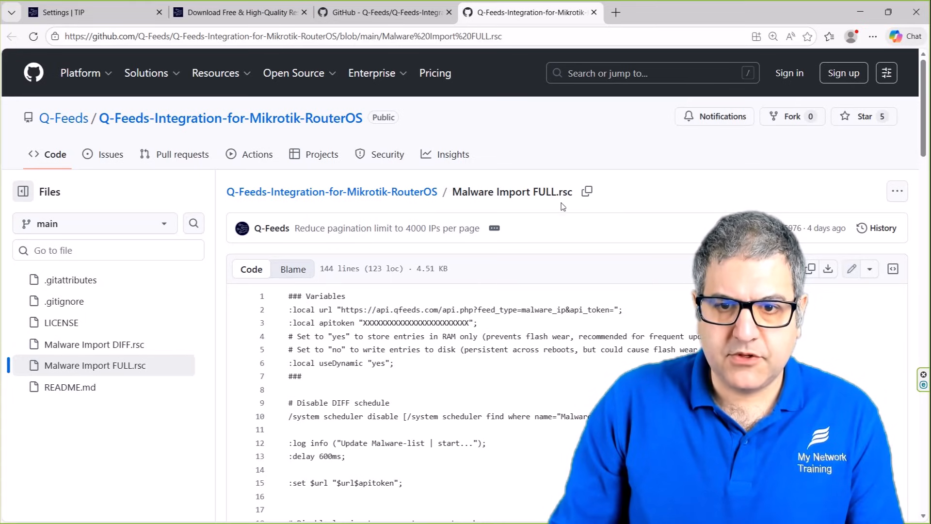
pyautogui.moveTo(555, 194); pyautogui.dragTo(451, 192)
pyautogui.hotkey('ctrl', 'c')
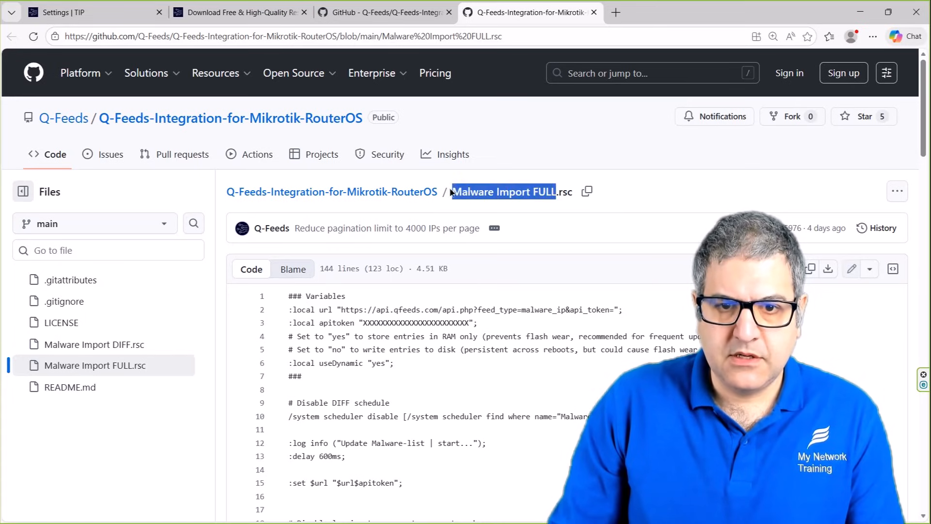
pyautogui.hotkey('alt', 'Tab')
pyautogui.hotkey('ctrl', 'v')
pyautogui.click(442, 300)
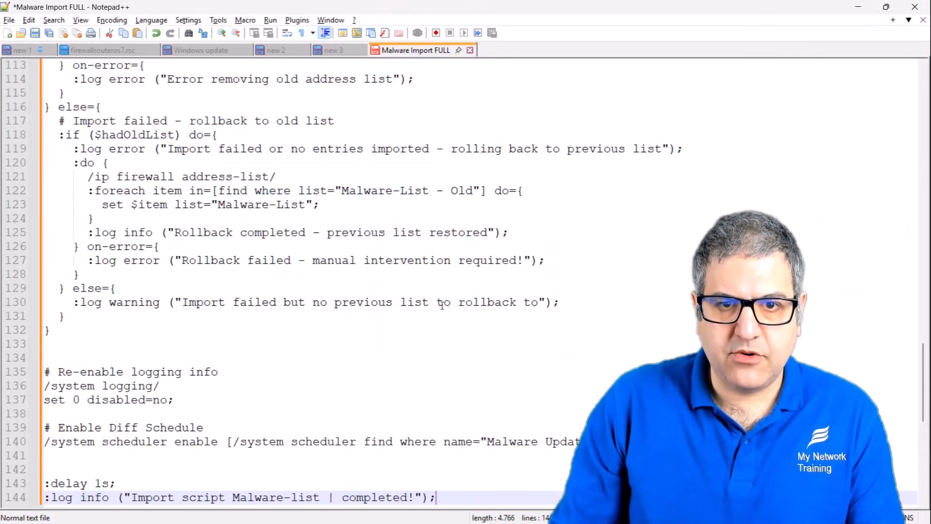
# - Copy the raw Malware Import DIFF.rsc script from the GitHub repository and paste it into another new Notepad++ document
pyautogui.hotkey('alt', 'Tab')
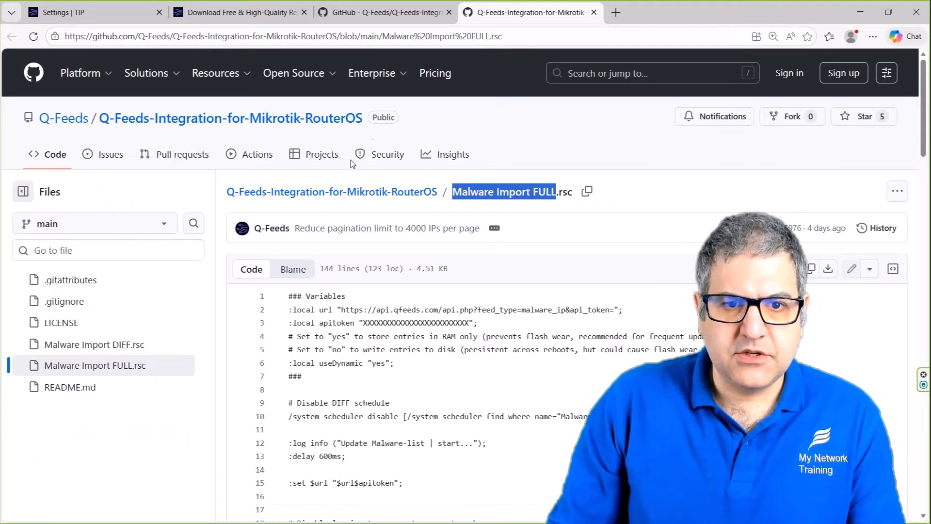
pyautogui.click(414, 5)
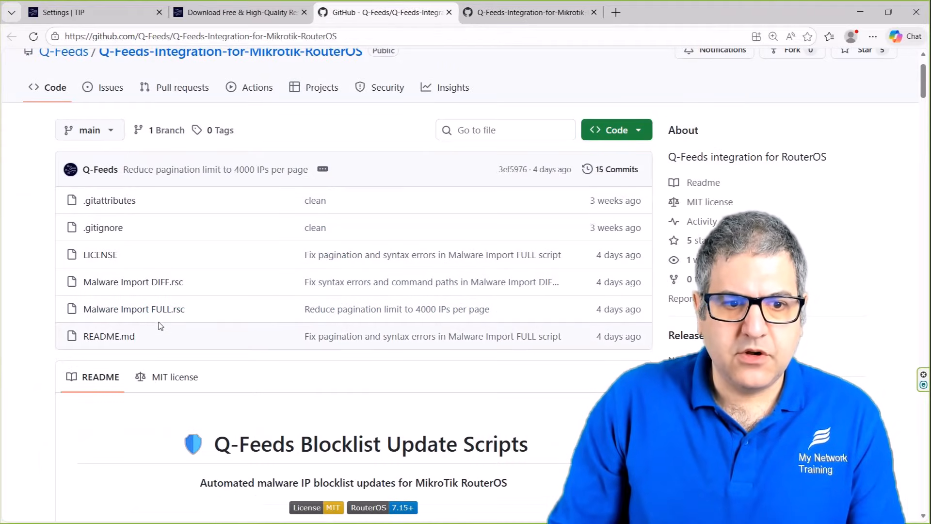
pyautogui.click(158, 283)
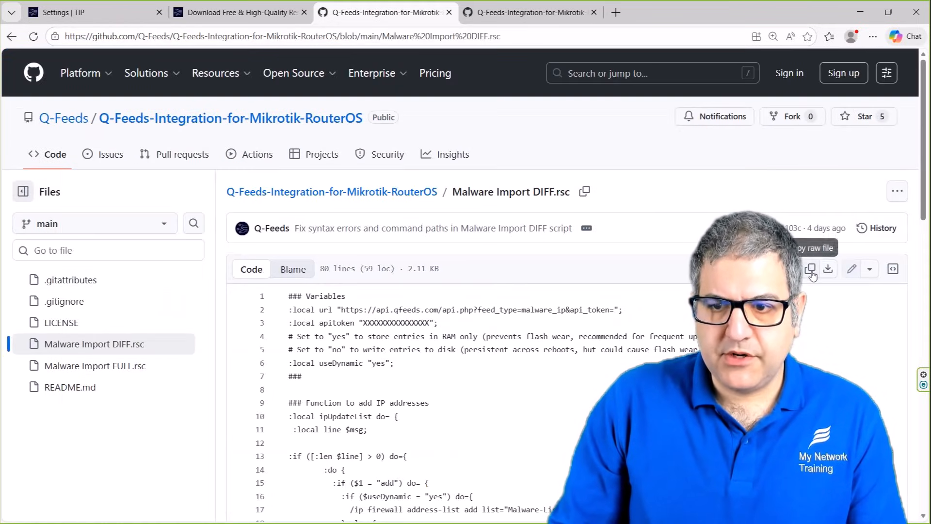
pyautogui.hotkey('ctrl', 'Tab')
pyautogui.hotkey('ctrl', 'shift', 'Tab')
pyautogui.hotkey('alt', 'Tab')
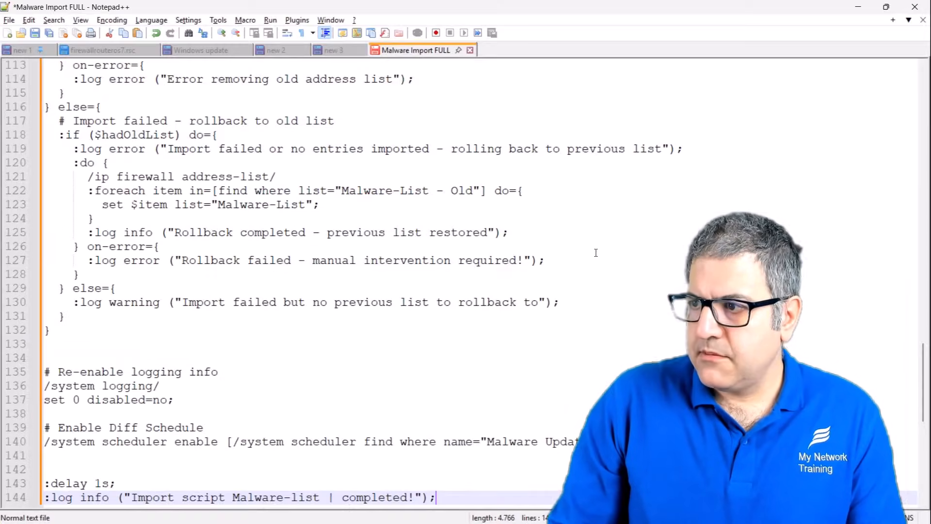
pyautogui.click(7, 33)
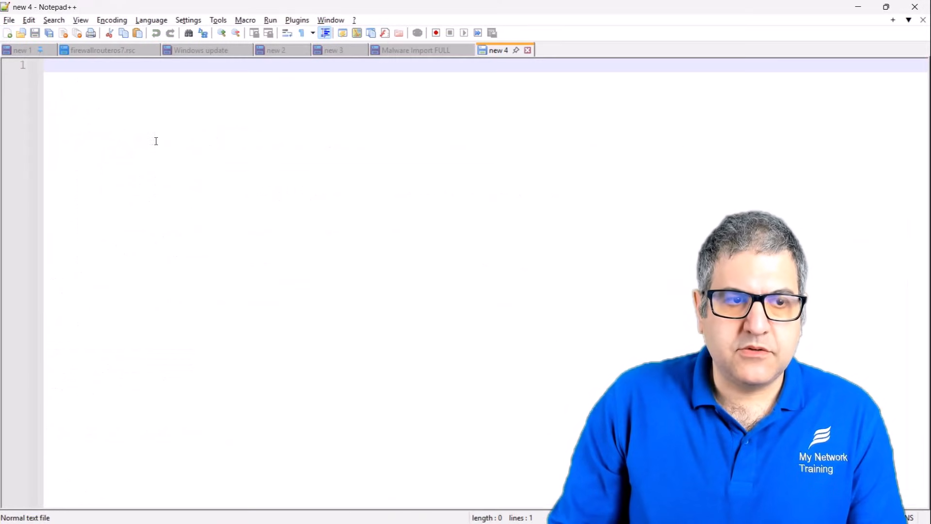
pyautogui.hotkey('ctrl', 'v')
# - Rename the document holding the DIFF script to "Malware Import DIFF"
pyautogui.rightClick(505, 54)
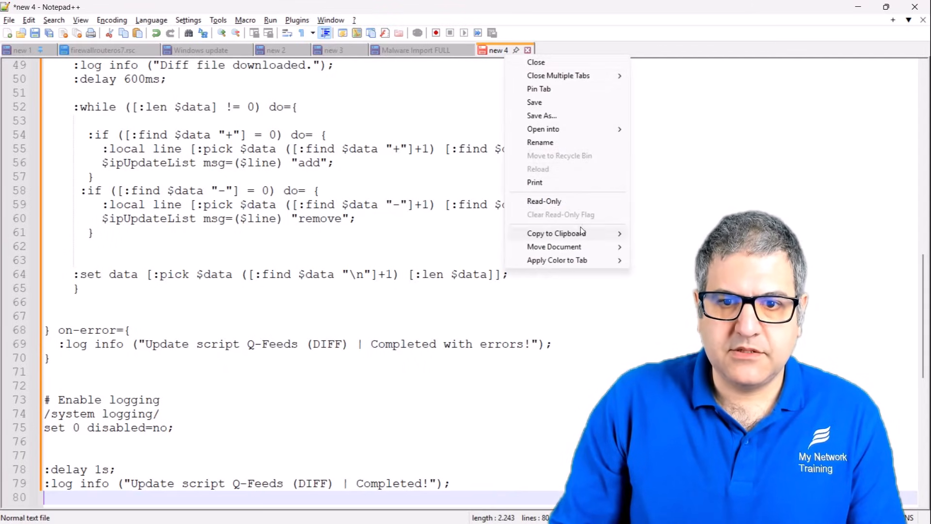
pyautogui.click(563, 143)
pyautogui.write('Malware ')
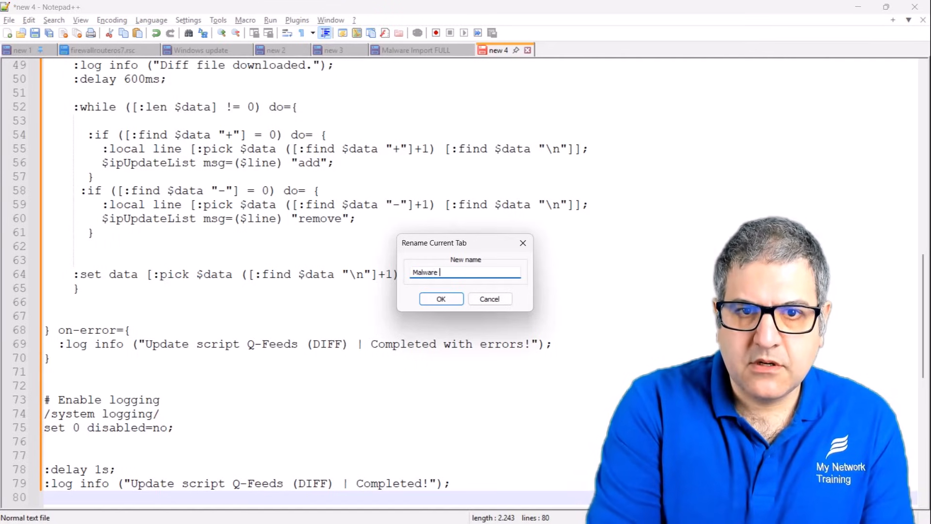
pyautogui.write('U')
pyautogui.press('BackSpace')
pyautogui.write('impor')
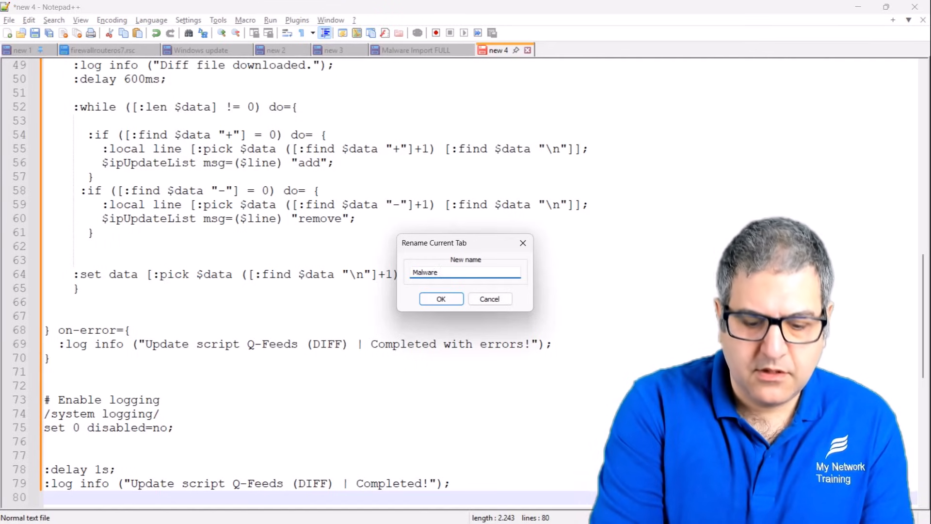
pyautogui.write('t')
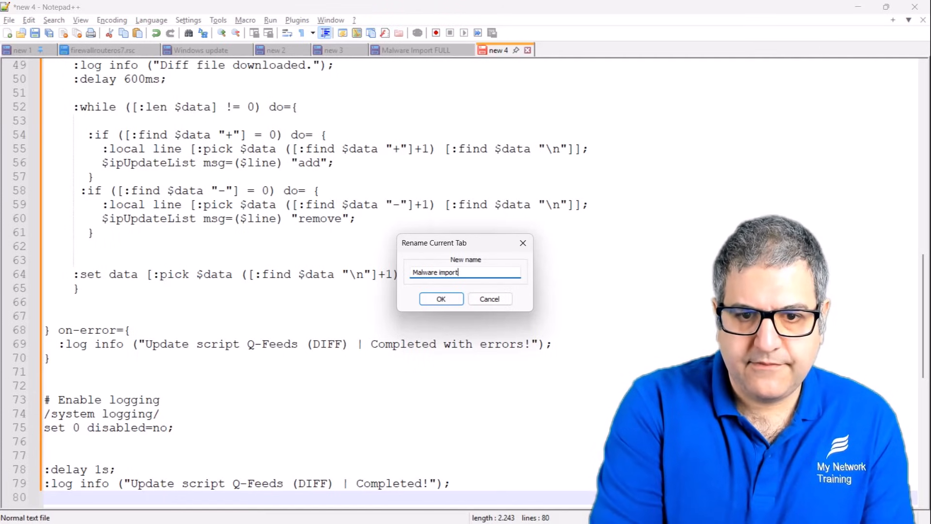
pyautogui.write('Impo')
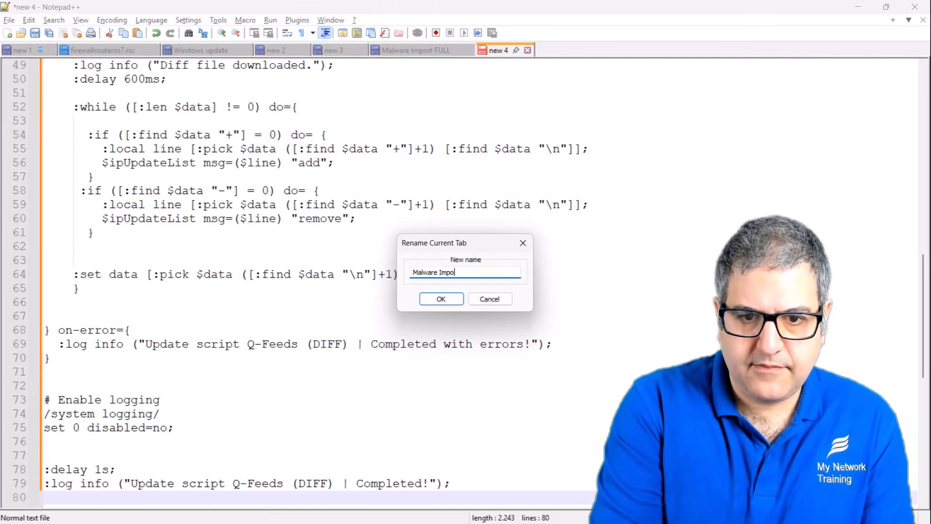
pyautogui.write('rt DIFF')
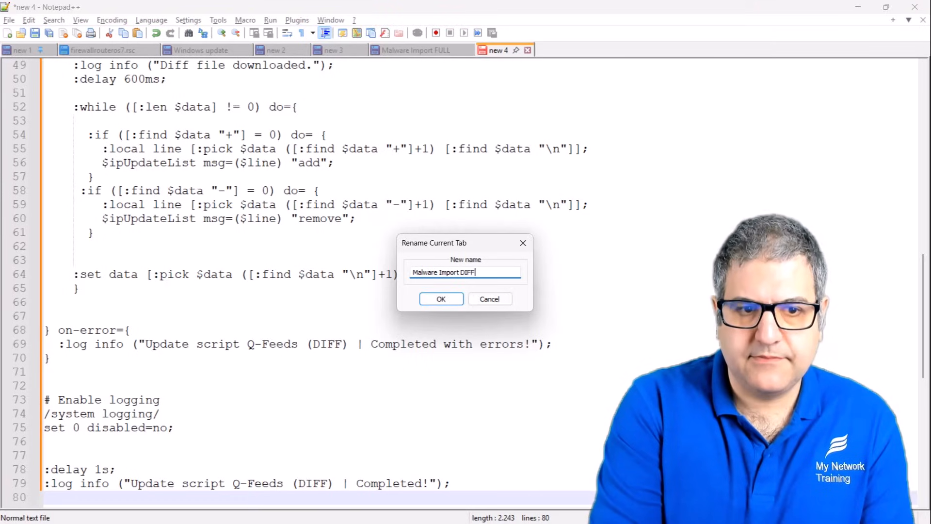
pyautogui.press('Return')
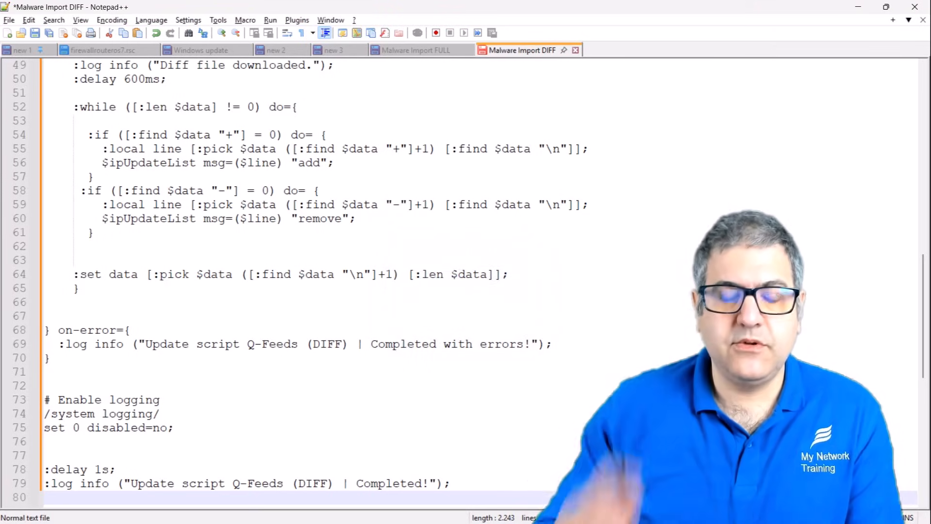
# - Examine the variables section at the start of the Malware Import DIFF and FULL scripts, including the apitoken line
pyautogui.scroll(3, 466, 318)
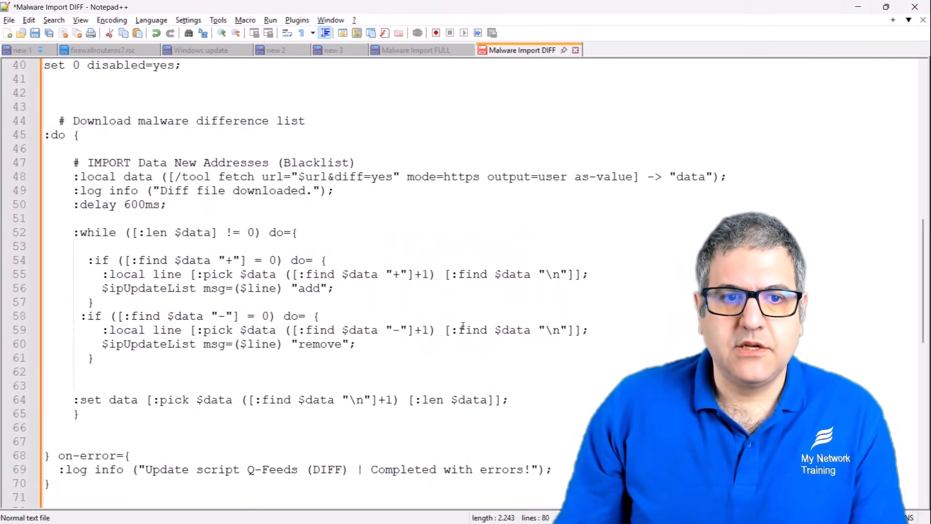
pyautogui.scroll(11, 485, 311)
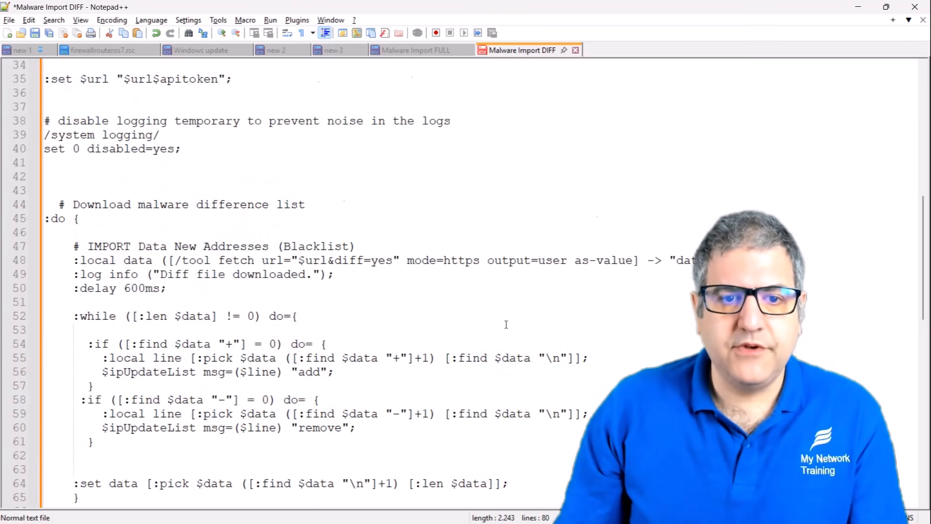
pyautogui.scroll(2, 519, 301)
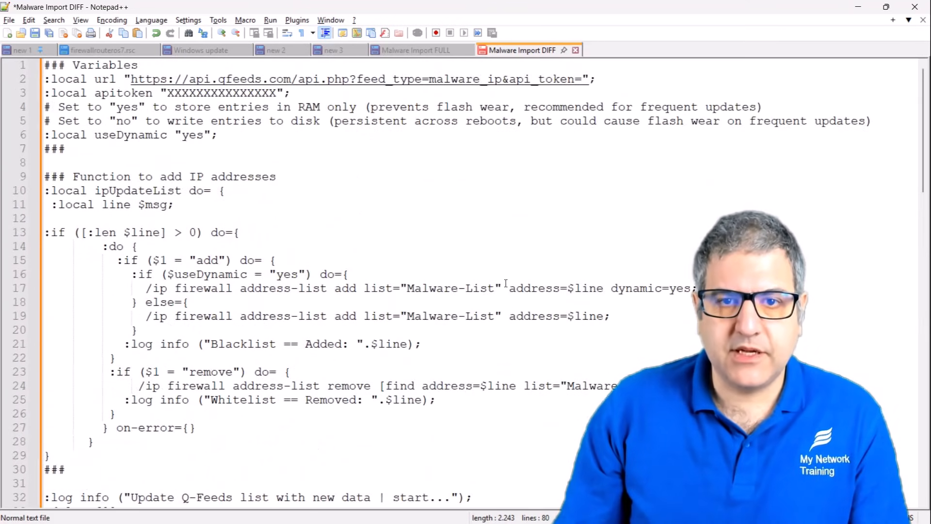
pyautogui.click(417, 50)
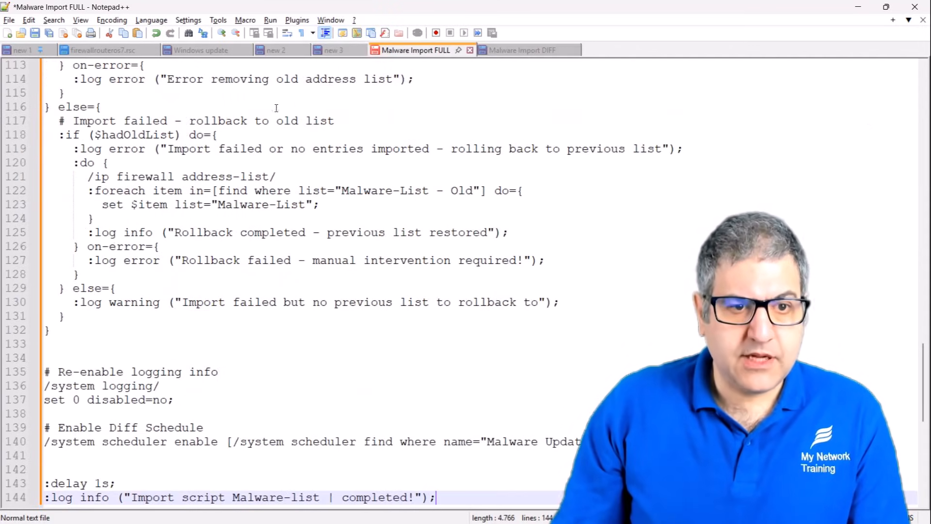
pyautogui.scroll(14, 311, 151)
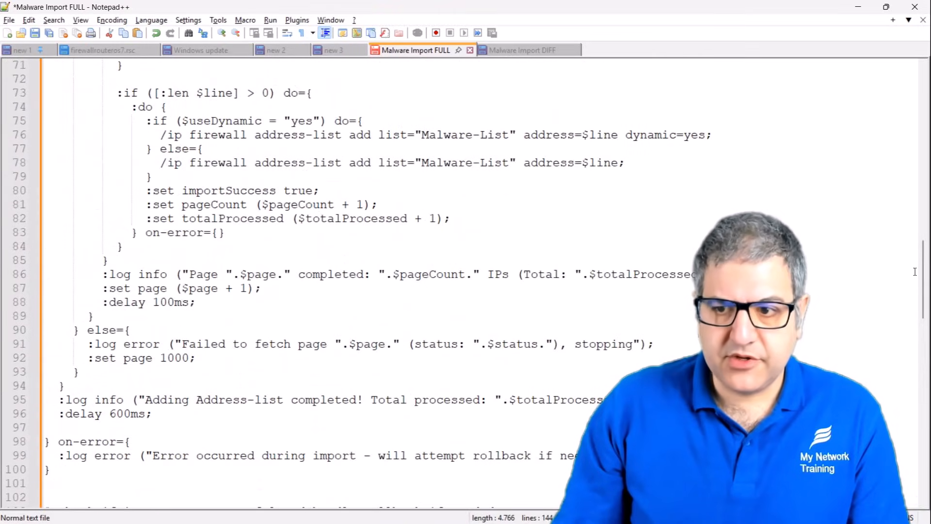
pyautogui.scroll(20, 912, 277)
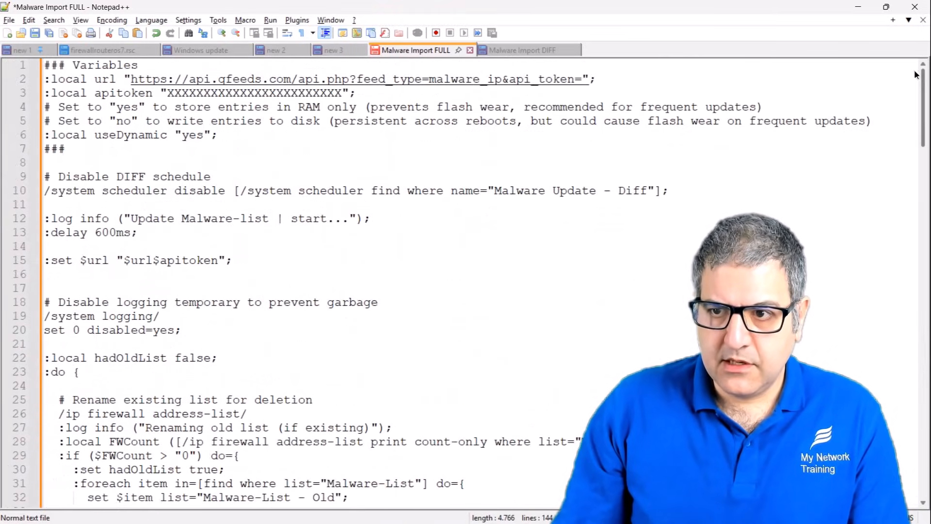
pyautogui.moveTo(52, 93); pyautogui.dragTo(343, 93)
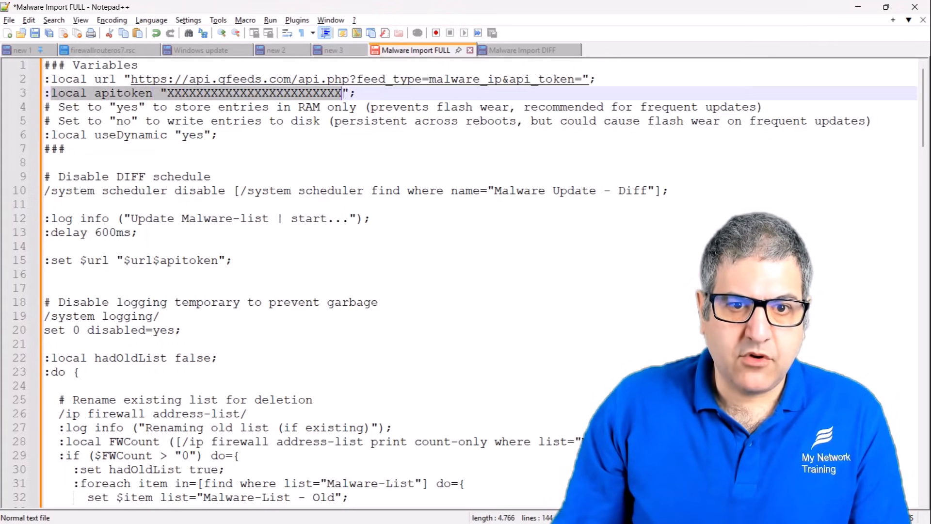
pyautogui.click(322, 94)
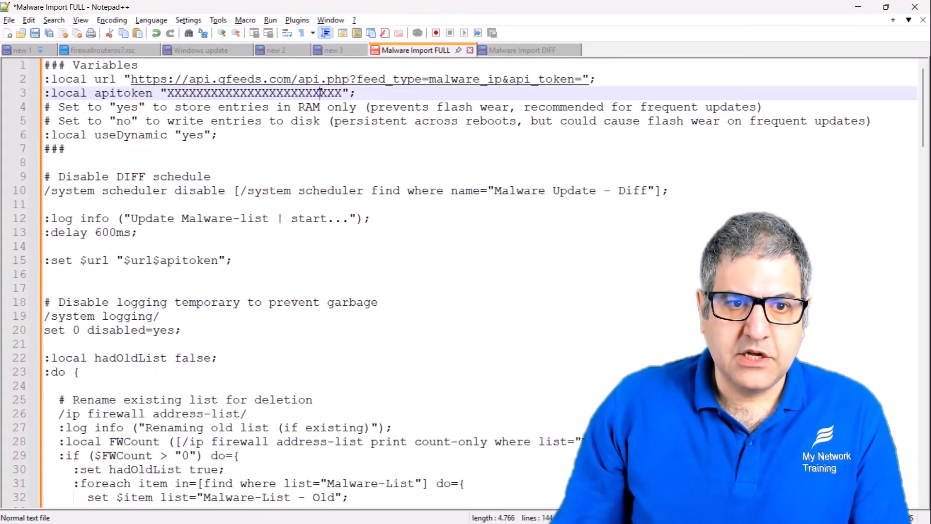
# - Copy the API key from the "new 3" document and replace the apitoken placeholder in the Malware Import FULL script with it
pyautogui.click(343, 51)
pyautogui.doubleClick(221, 63)
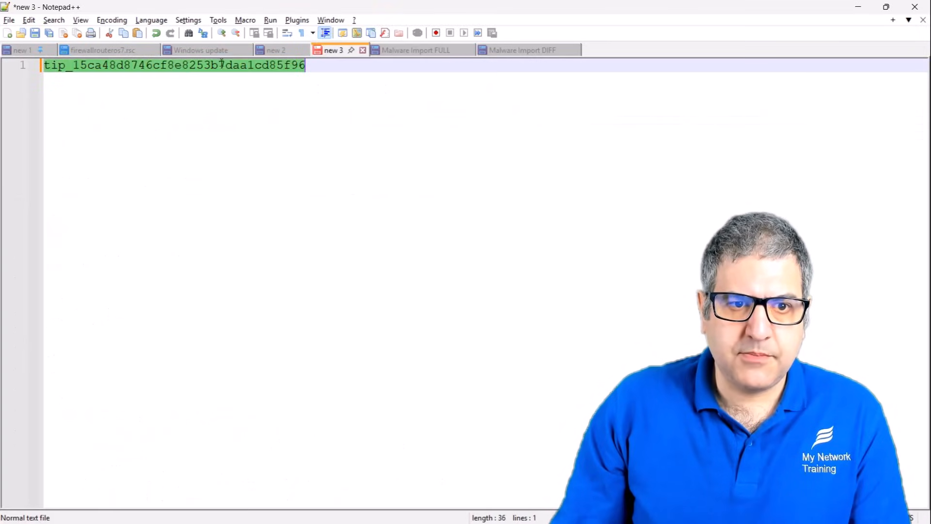
pyautogui.rightClick(220, 63)
pyautogui.click(267, 85)
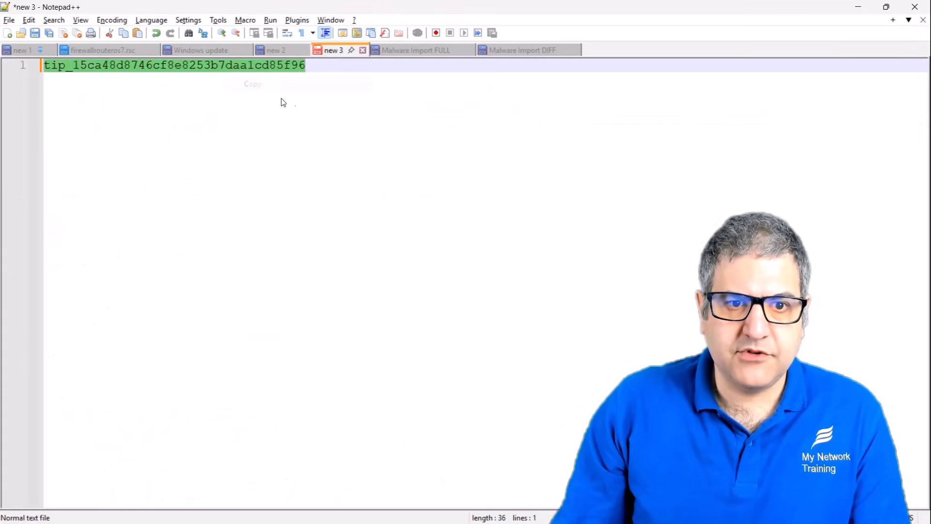
pyautogui.click(436, 52)
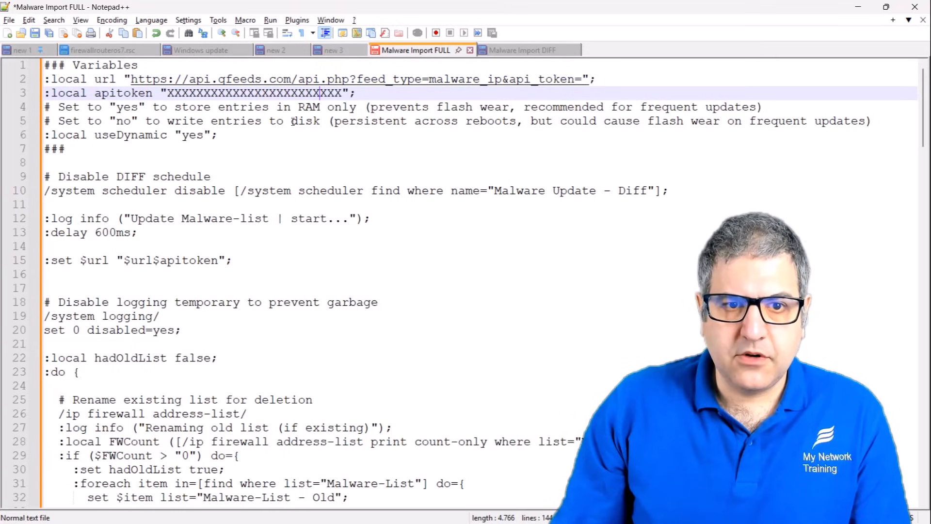
pyautogui.moveTo(342, 92)
pyautogui.mouseDown()
pyautogui.moveTo(173, 95)
pyautogui.moveTo(342, 94)
pyautogui.mouseUp()
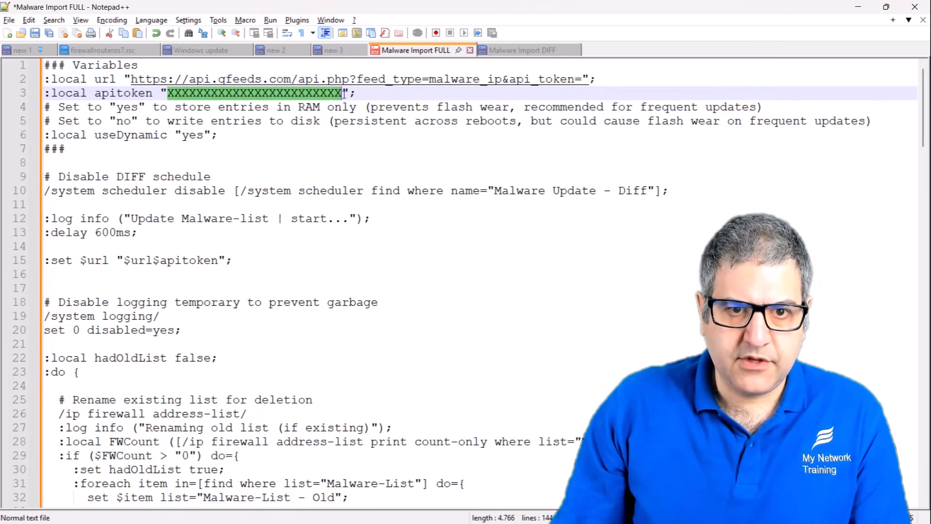
pyautogui.hotkey('ctrl', 'v')
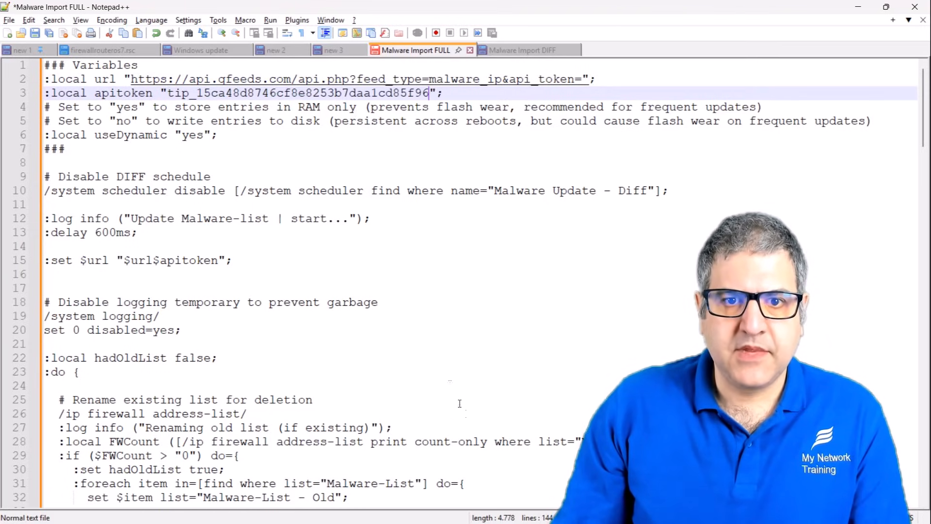
# - Replace the apitoken placeholder in the Malware Import DIFF script with the copied API key
pyautogui.click(522, 49)
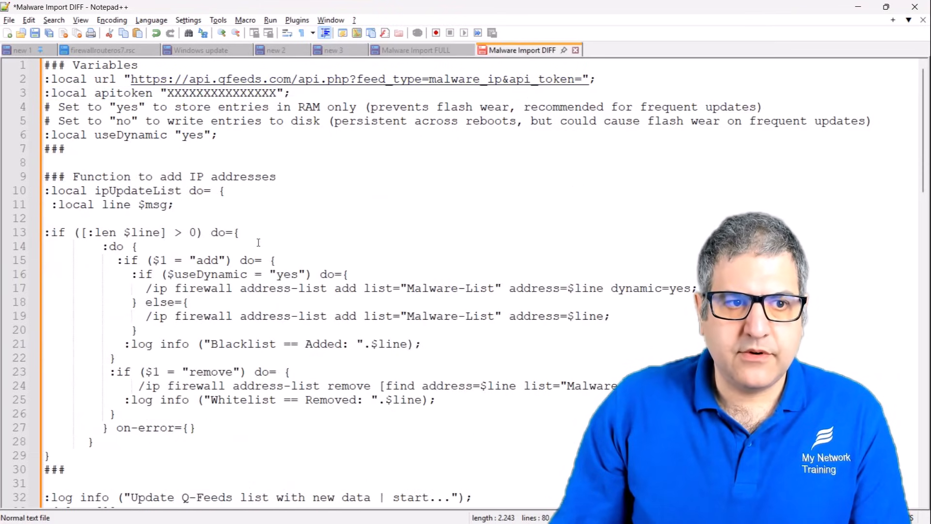
pyautogui.moveTo(276, 92); pyautogui.dragTo(167, 93)
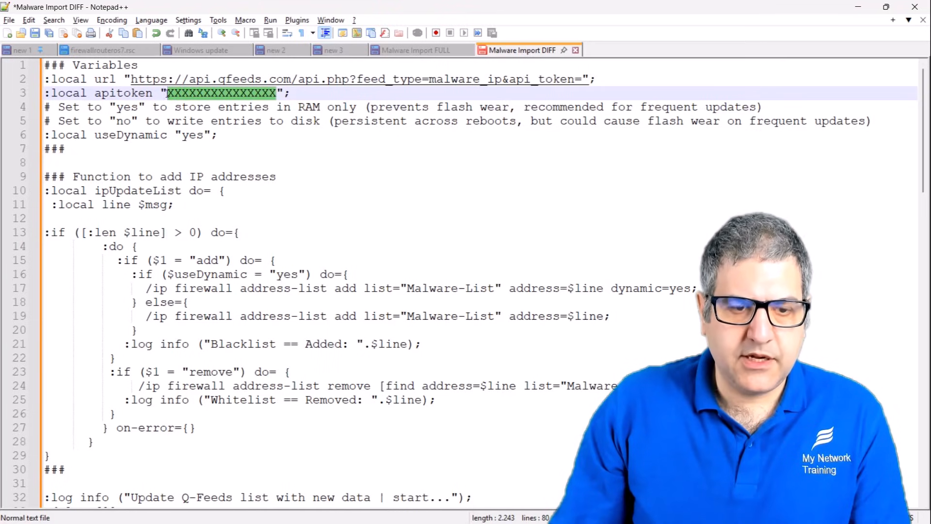
pyautogui.hotkey('ctrl', 'v')
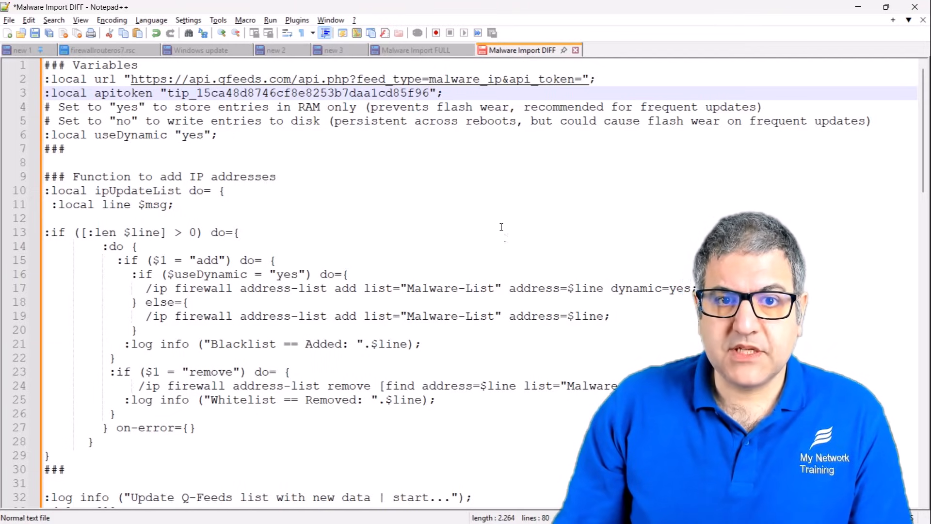
# - Switch to WinBox and start a new system script named "Malware Import Full"
pyautogui.click(421, 52)
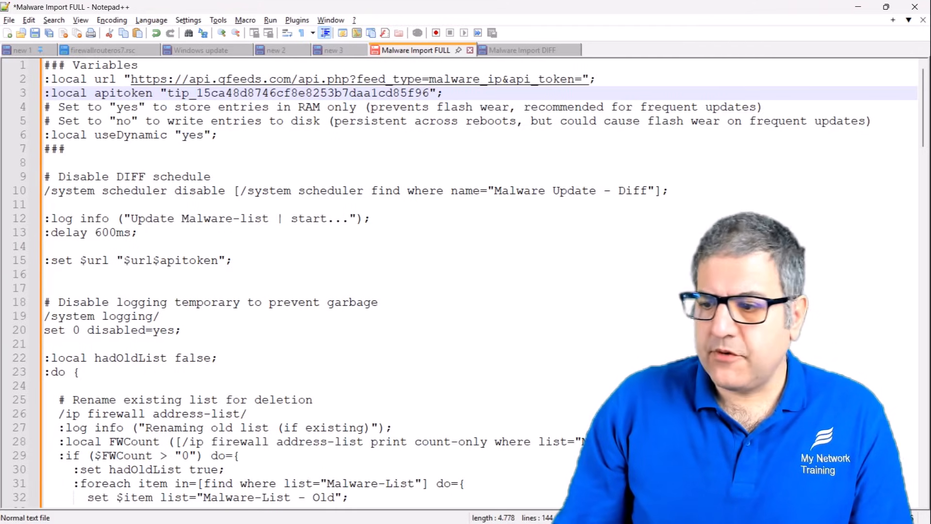
pyautogui.hotkey('alt', 'Tab')
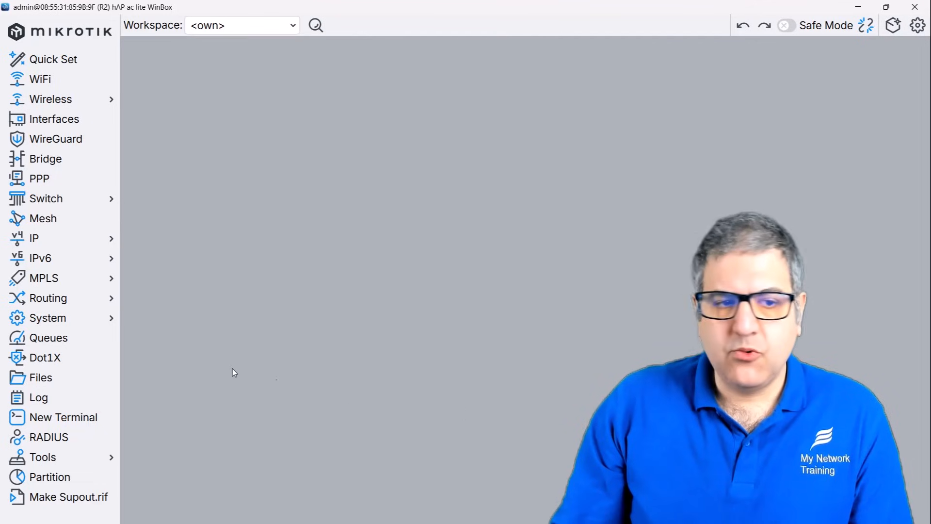
pyautogui.click(81, 317)
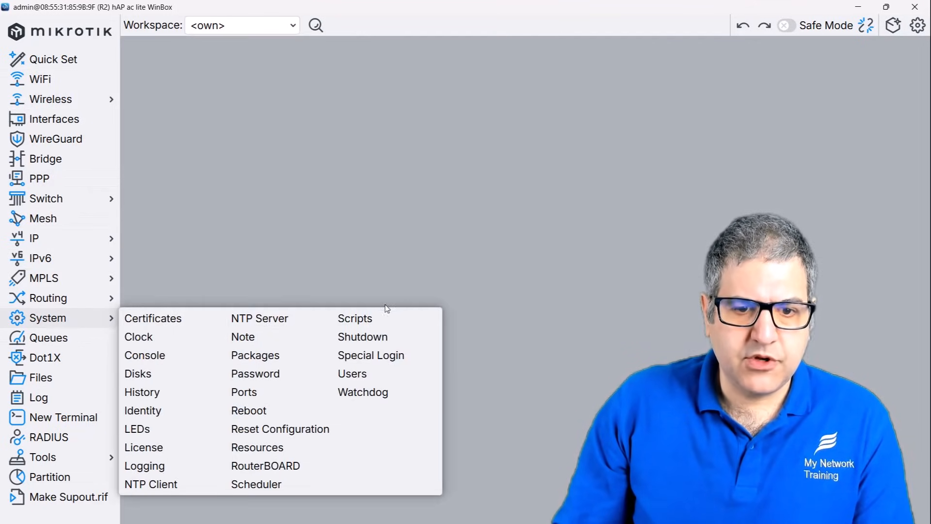
pyautogui.click(366, 320)
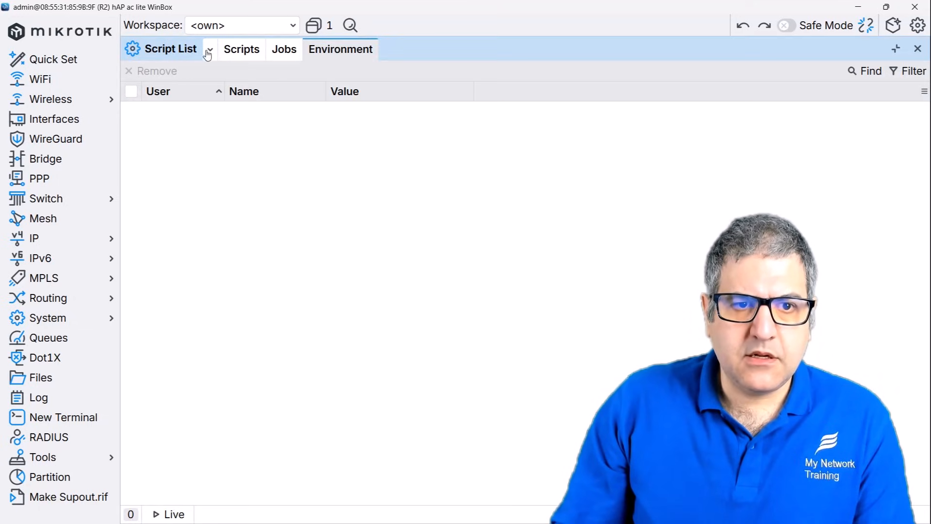
pyautogui.click(242, 52)
pyautogui.click(146, 73)
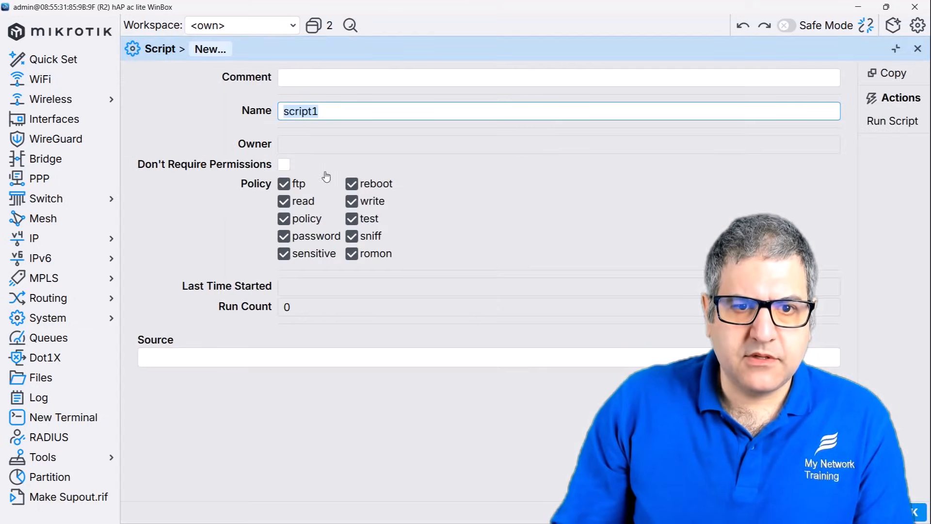
pyautogui.write('MI')
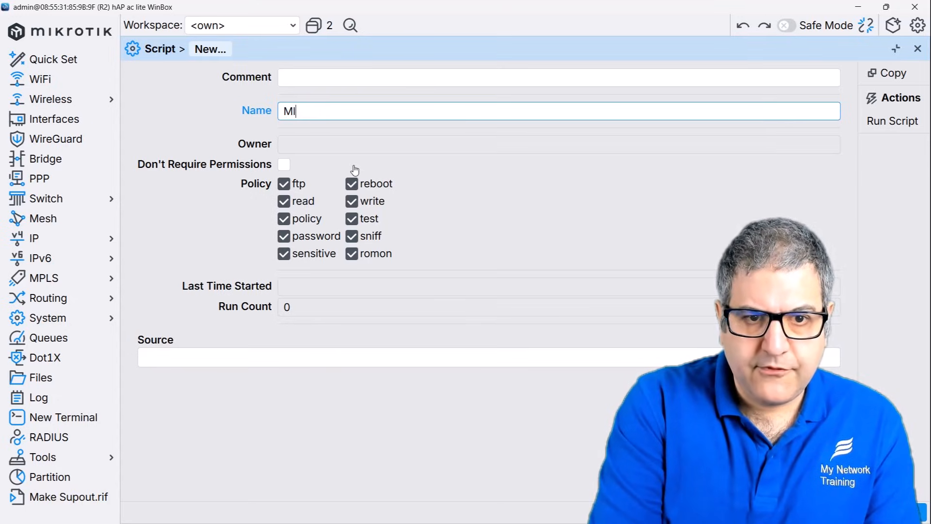
pyautogui.press('BackSpace')
pyautogui.write('alware Import')
pyautogui.press('BackSpace')
pyautogui.write('rt Full')
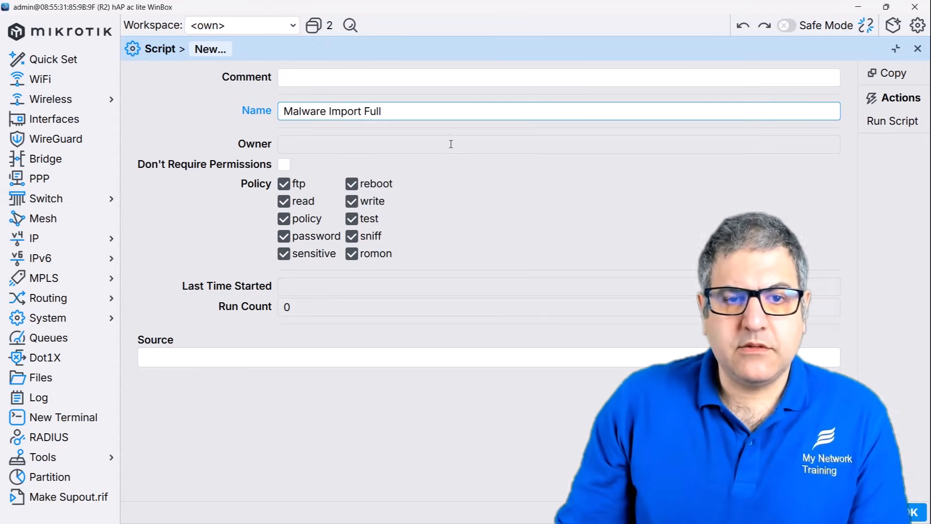
# - Copy the whole FULL script with its API key from Notepad++ into the new router script's source and save the script
pyautogui.hotkey('alt', 'Tab')
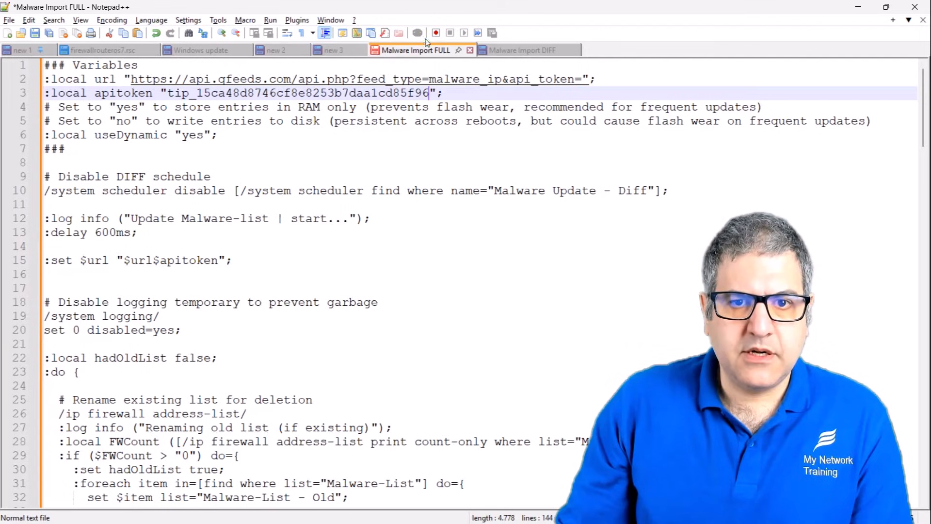
pyautogui.hotkey('ctrl', 'a')
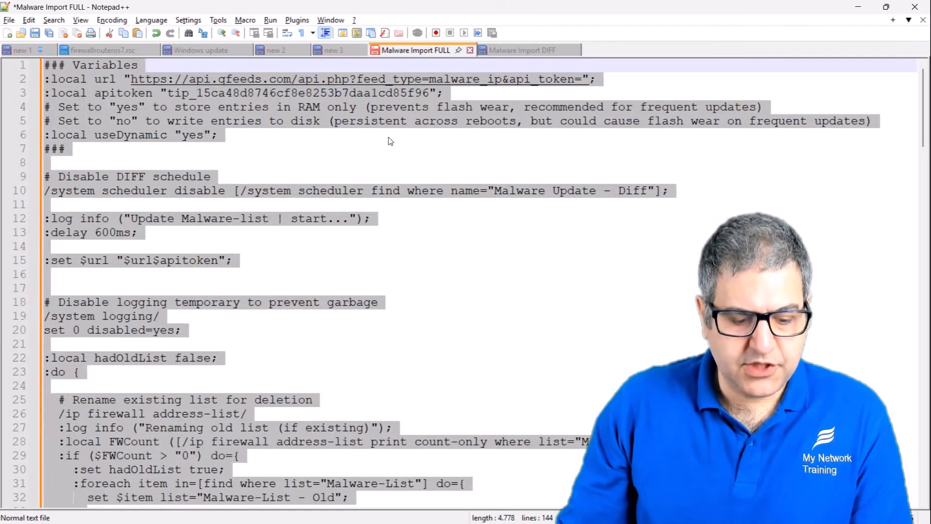
pyautogui.hotkey('alt', 'Tab')
pyautogui.click(250, 363)
pyautogui.hotkey('ctrl', 'v')
pyautogui.click(913, 512)
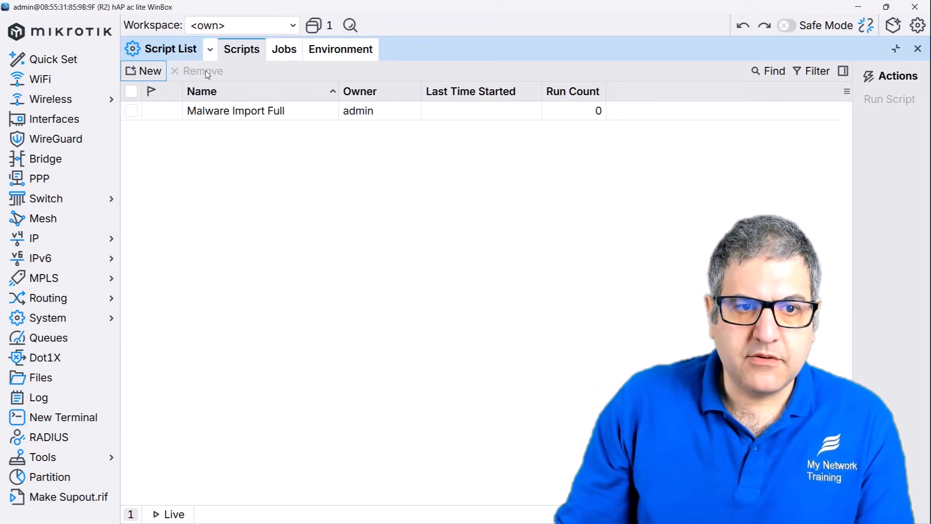
# - Create a router script named "Malware Import DIFF" using the whole DIFF script with its API key from Notepad++ as source, and save it
pyautogui.click(146, 72)
pyautogui.write('Malware Import DIFF')
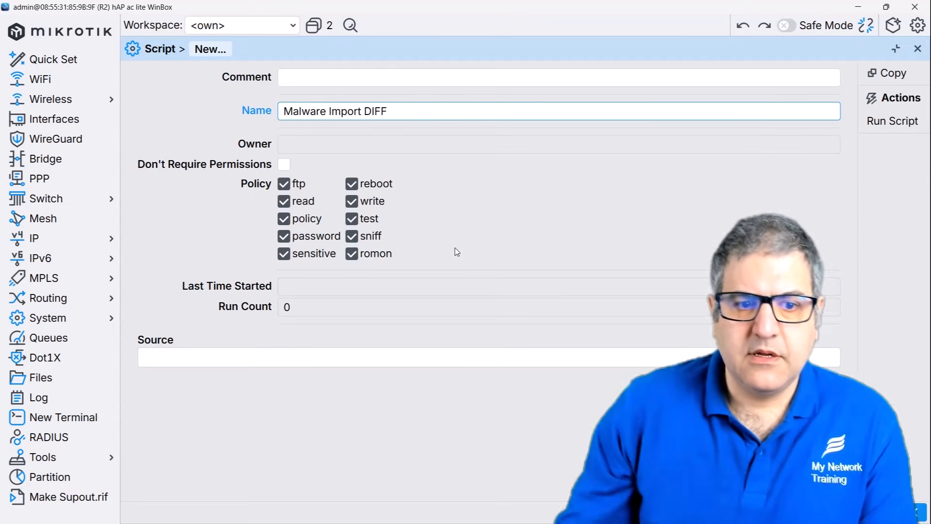
pyautogui.hotkey('alt', 'Tab')
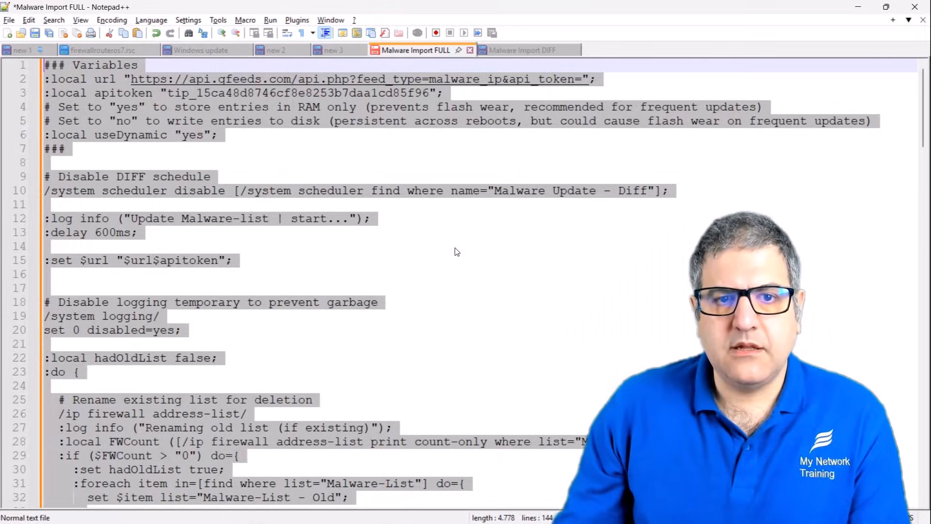
pyautogui.click(514, 50)
pyautogui.click(455, 120)
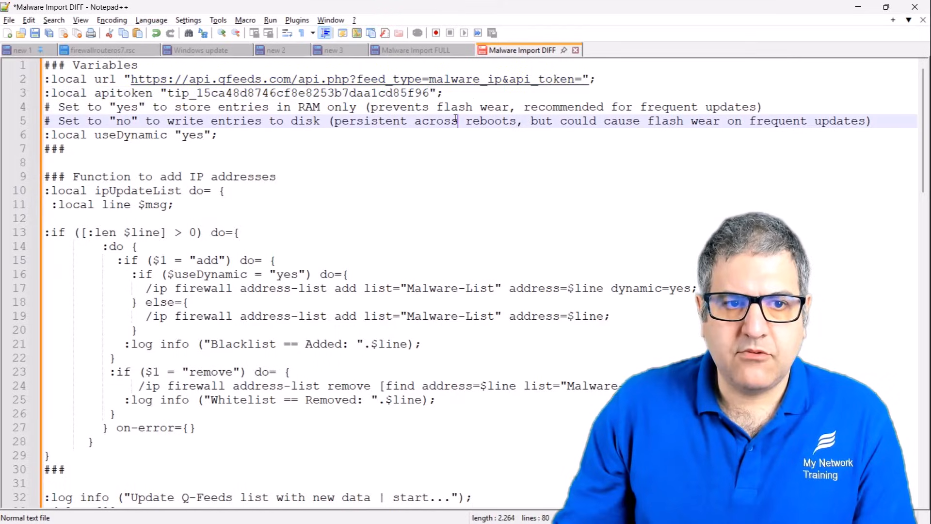
pyautogui.hotkey('ctrl', 'a')
pyautogui.hotkey('ctrl', 'c')
pyautogui.hotkey('alt', 'Tab')
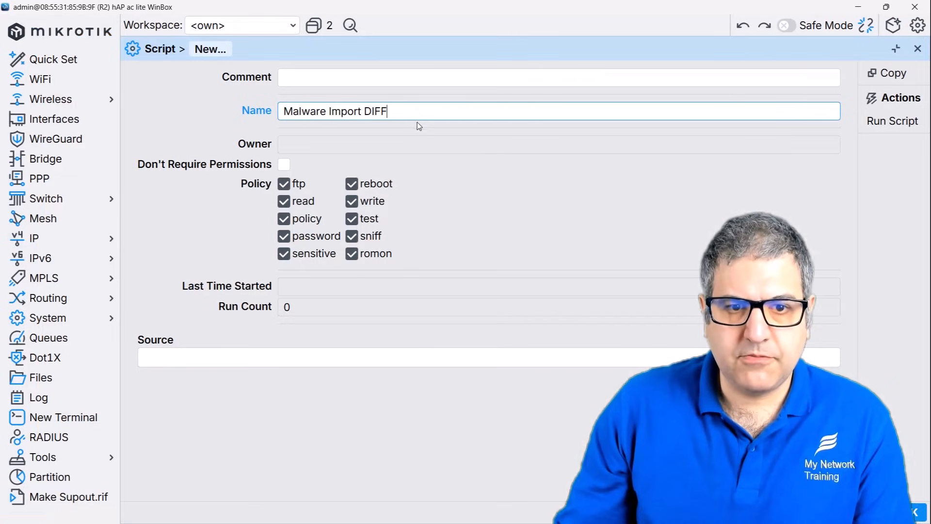
pyautogui.click(261, 354)
pyautogui.hotkey('ctrl', 'v')
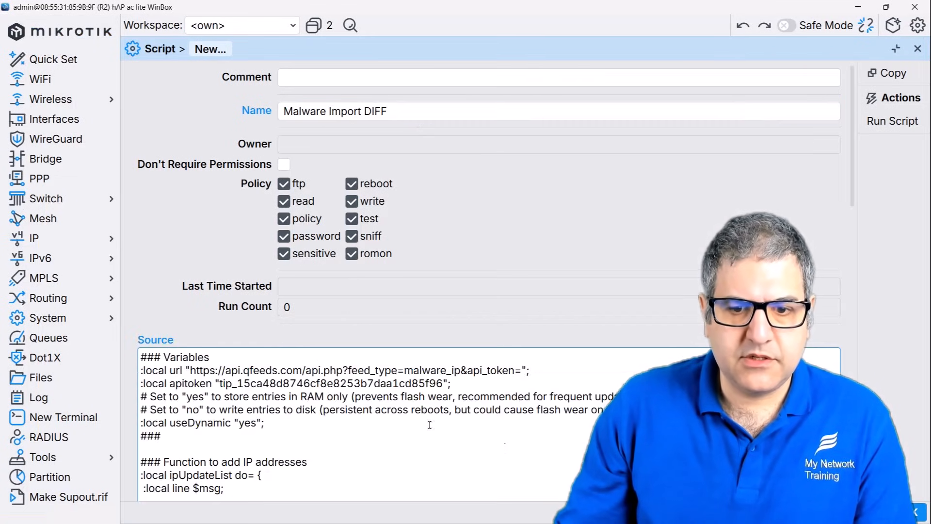
pyautogui.press('Return')
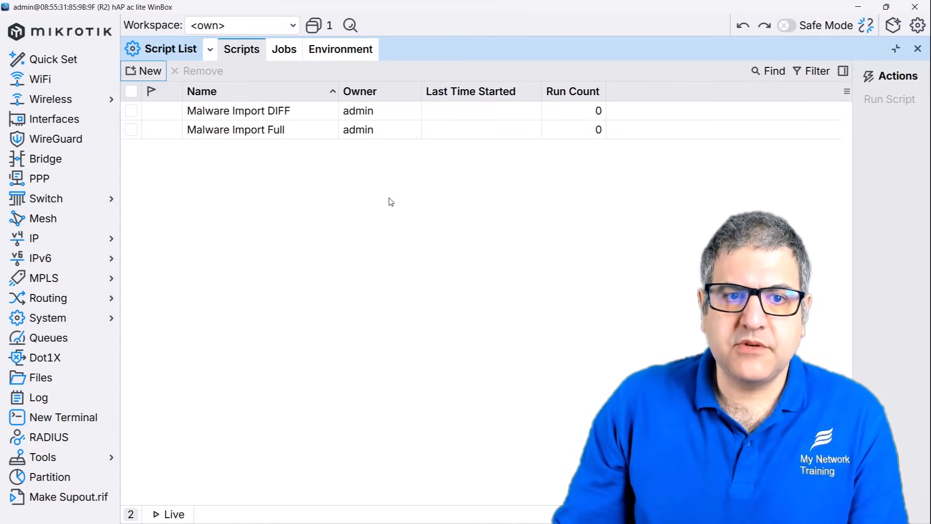
# - Select the Malware Import Full script and check the router's IP firewall
pyautogui.click(301, 131)
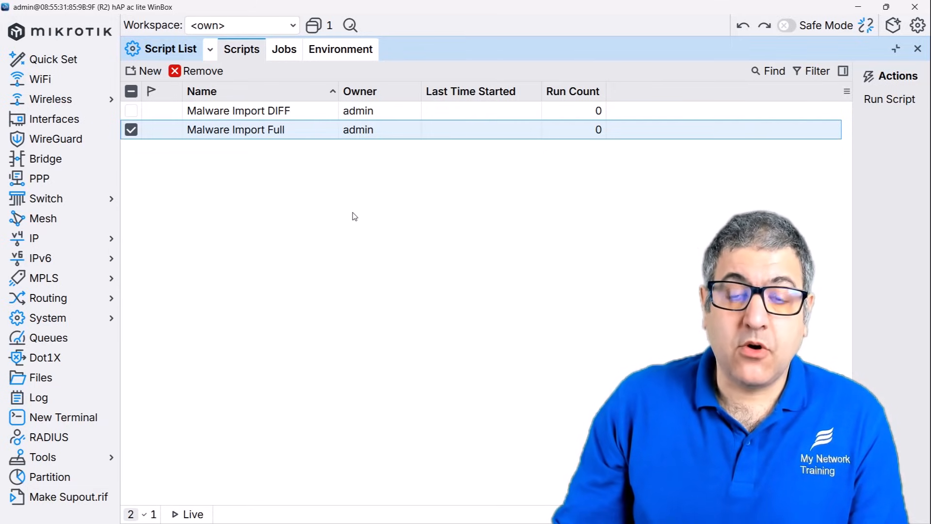
pyautogui.click(46, 239)
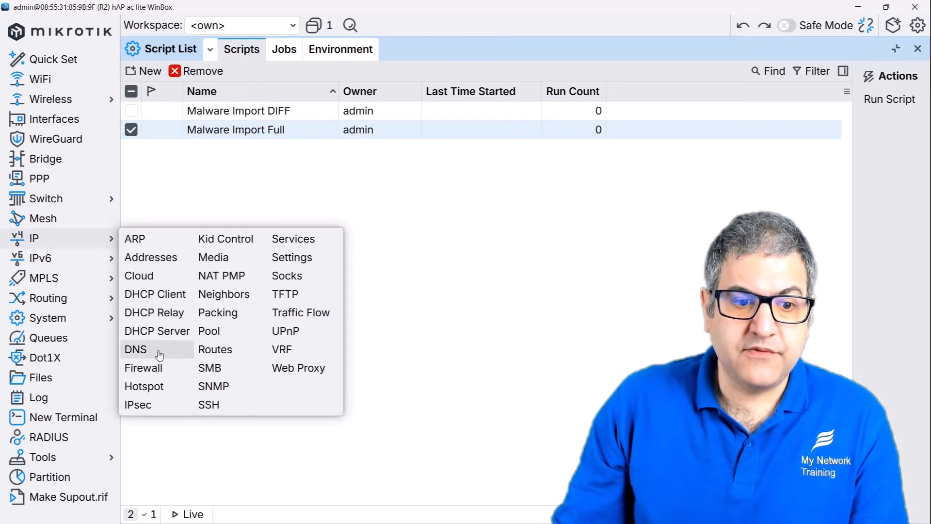
pyautogui.click(162, 371)
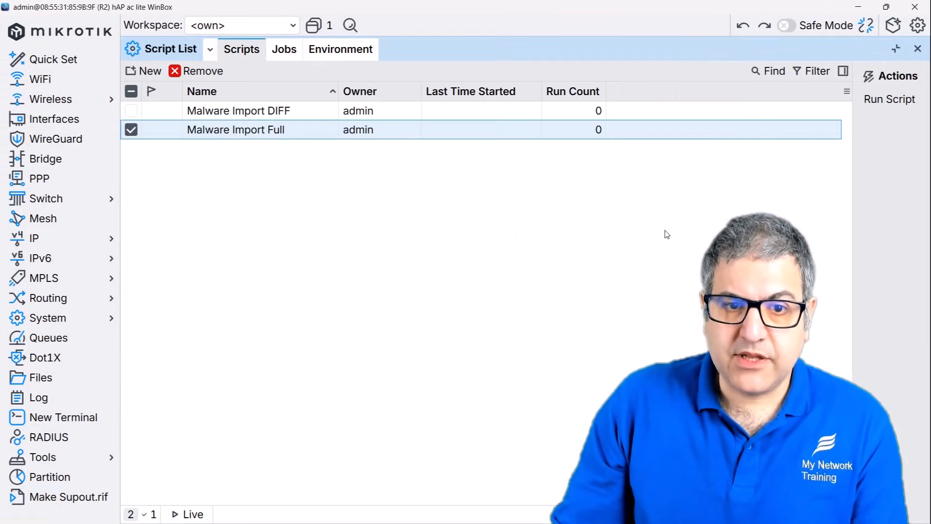
# - Run the Malware Import Full script
pyautogui.click(270, 112)
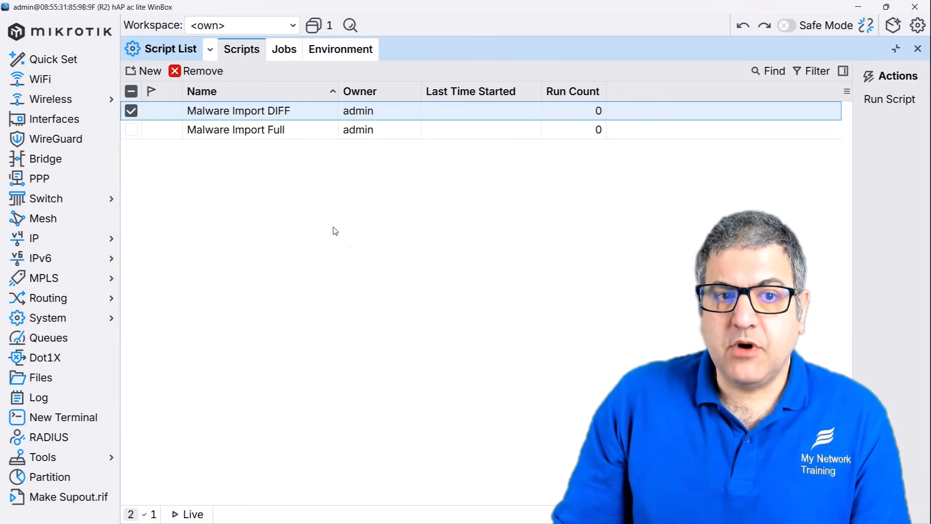
pyautogui.click(308, 135)
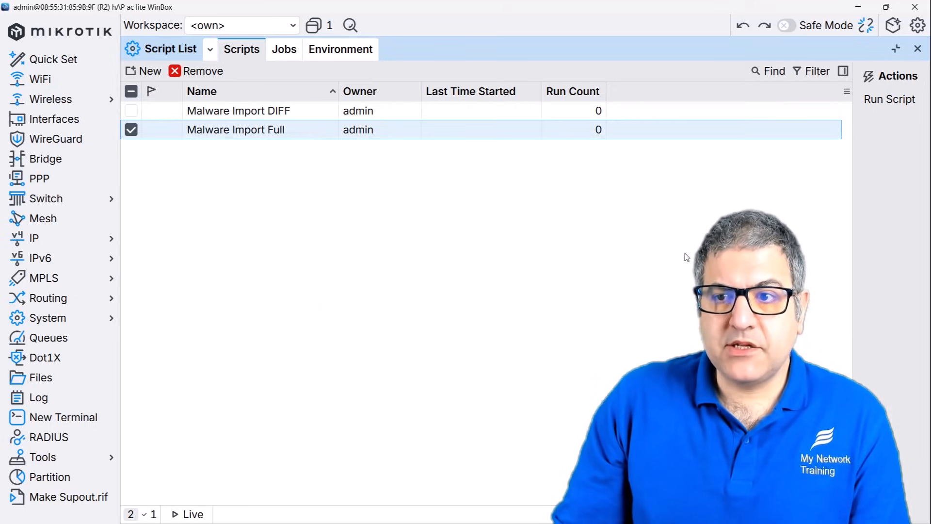
pyautogui.click(889, 102)
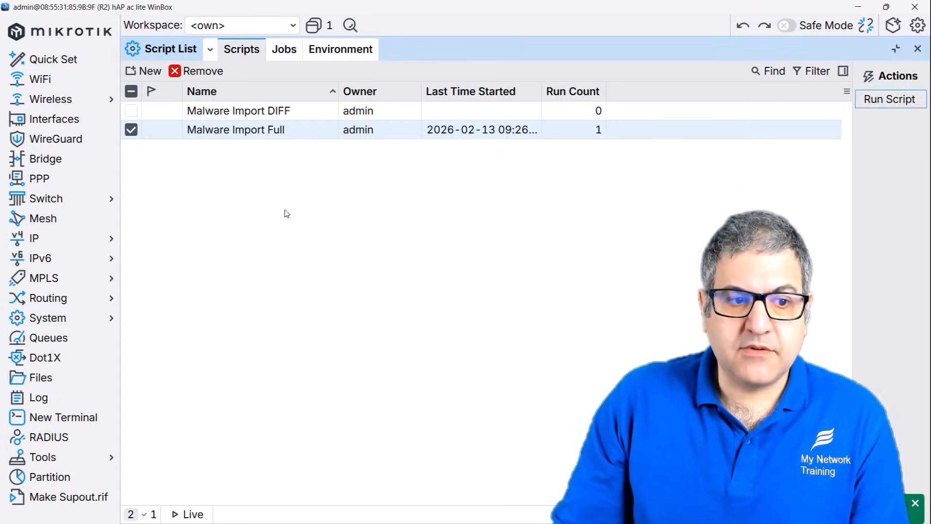
# - Examine the firewall address lists and the router's CPU load in the system resources
pyautogui.click(66, 239)
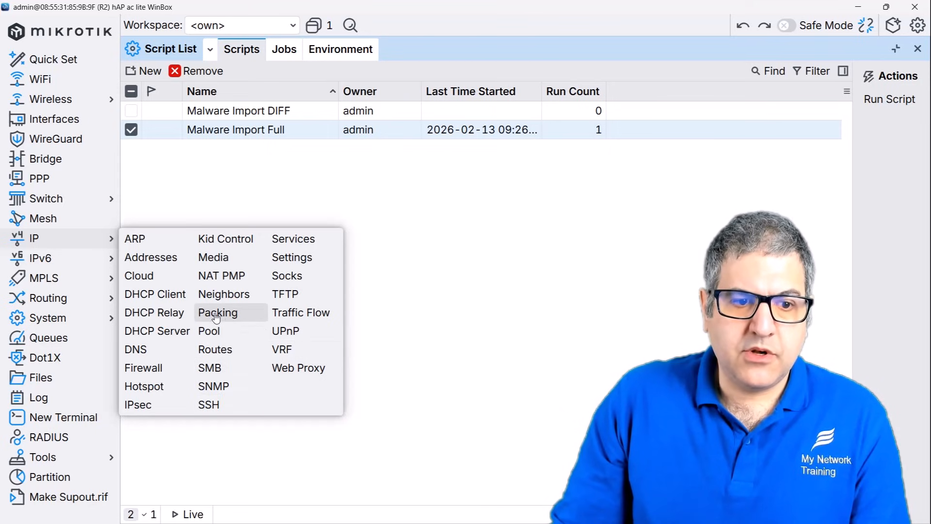
pyautogui.click(163, 367)
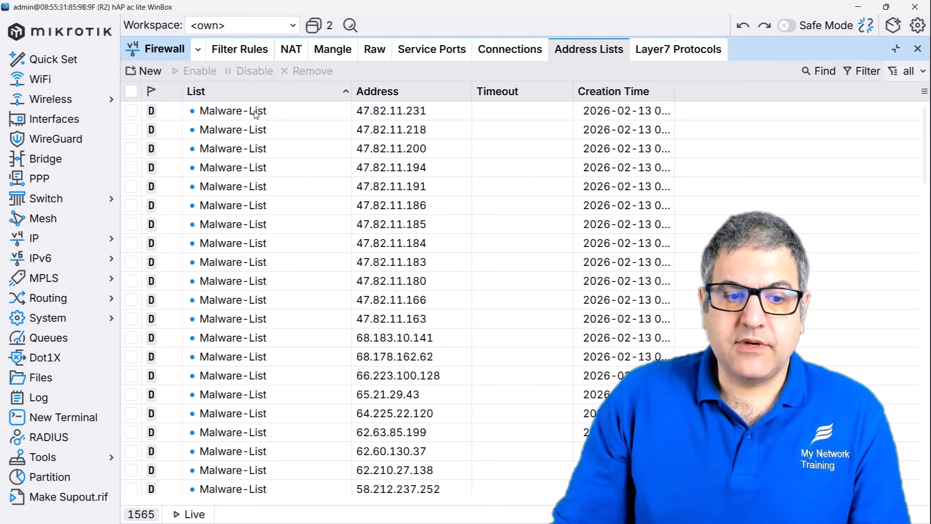
pyautogui.click(68, 321)
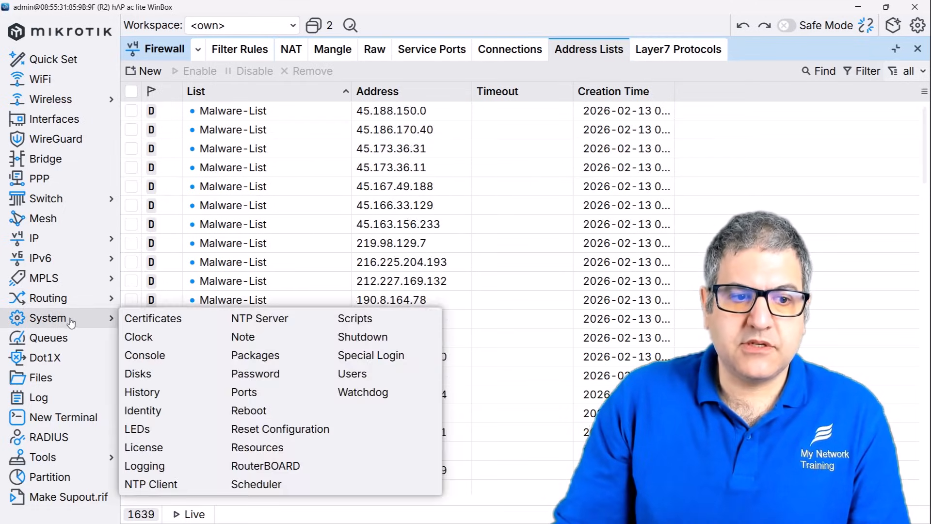
pyautogui.click(256, 447)
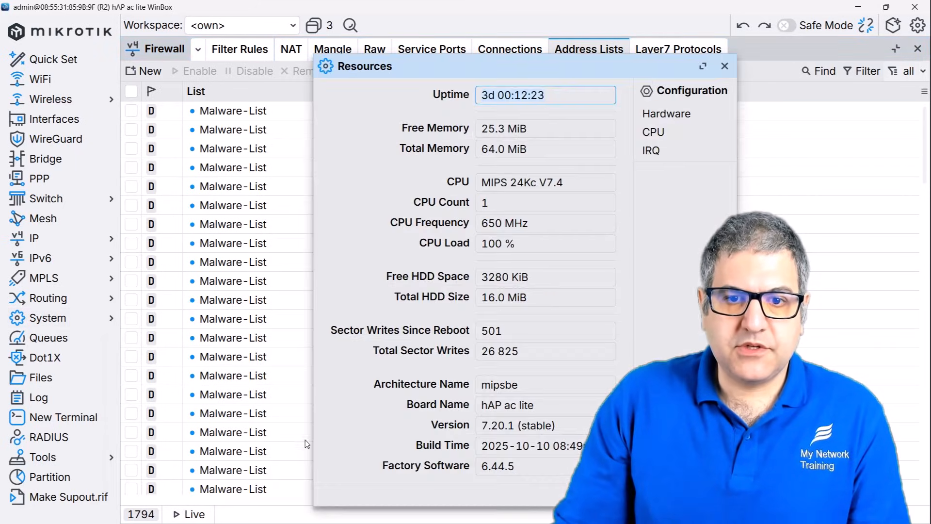
pyautogui.click(516, 246)
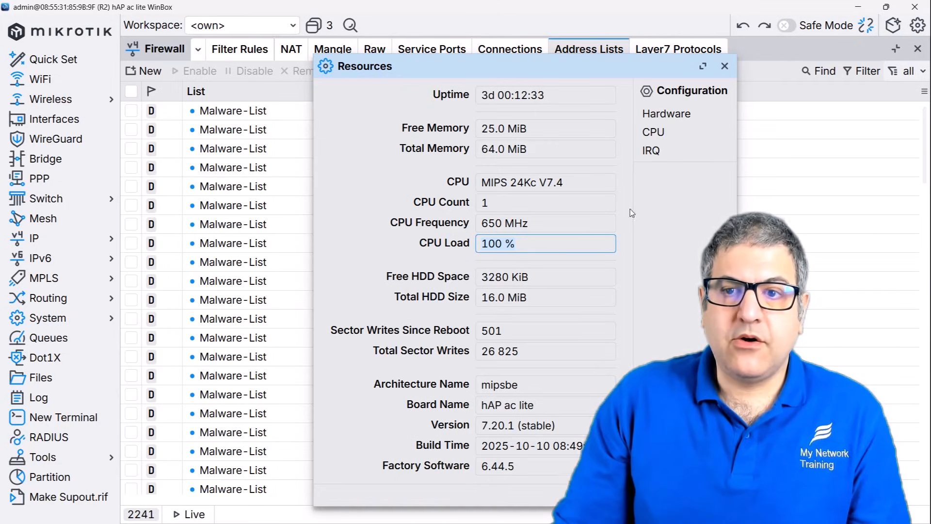
pyautogui.click(724, 67)
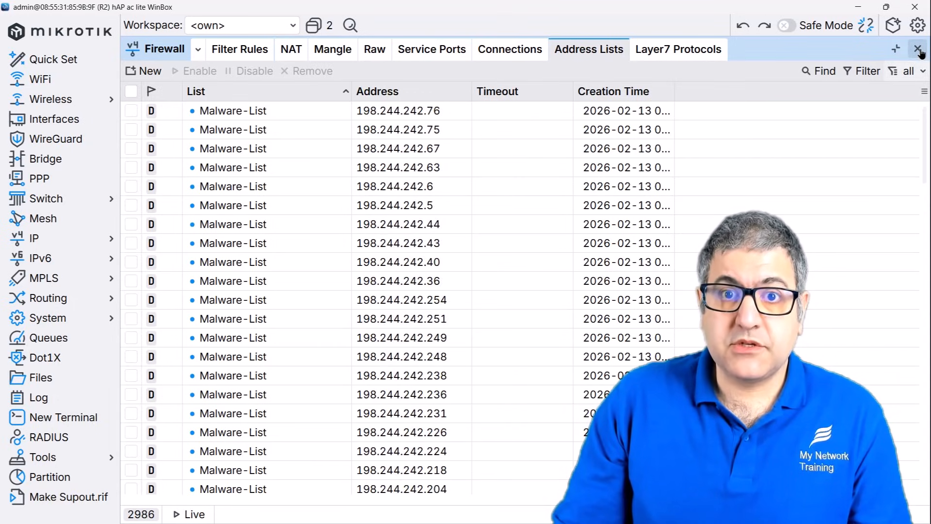
pyautogui.click(918, 49)
pyautogui.click(308, 111)
pyautogui.click(291, 134)
pyautogui.click(290, 113)
# - Copy the name of the Malware Import Full script from its properties and close the script
pyautogui.click(262, 133)
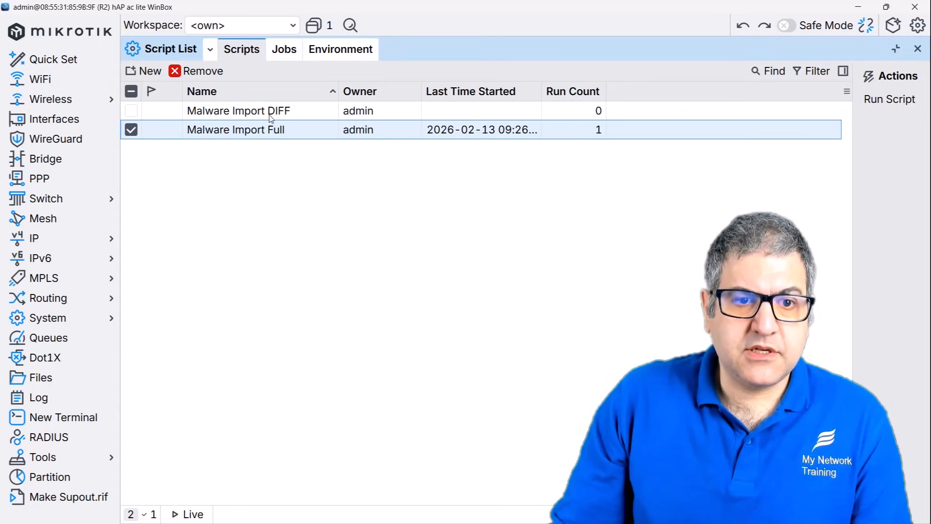
pyautogui.doubleClick(266, 138)
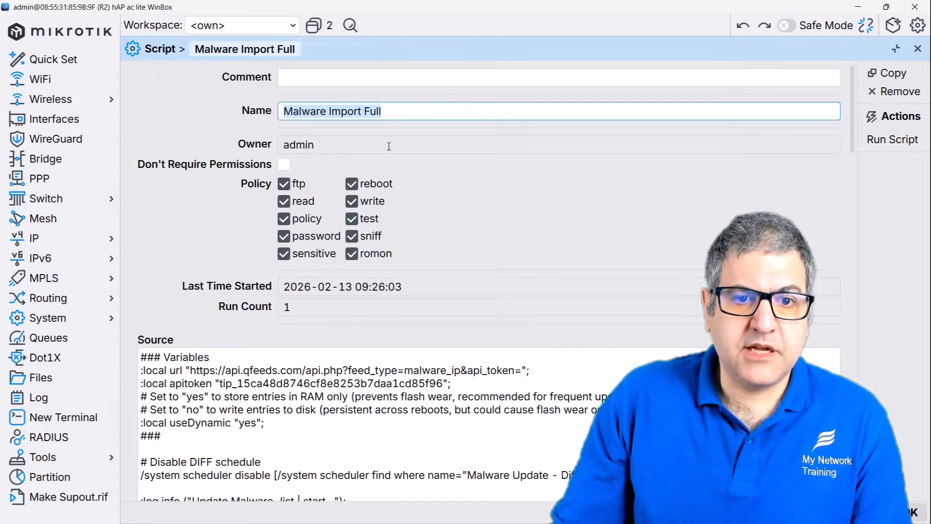
pyautogui.rightClick(370, 109)
pyautogui.click(393, 116)
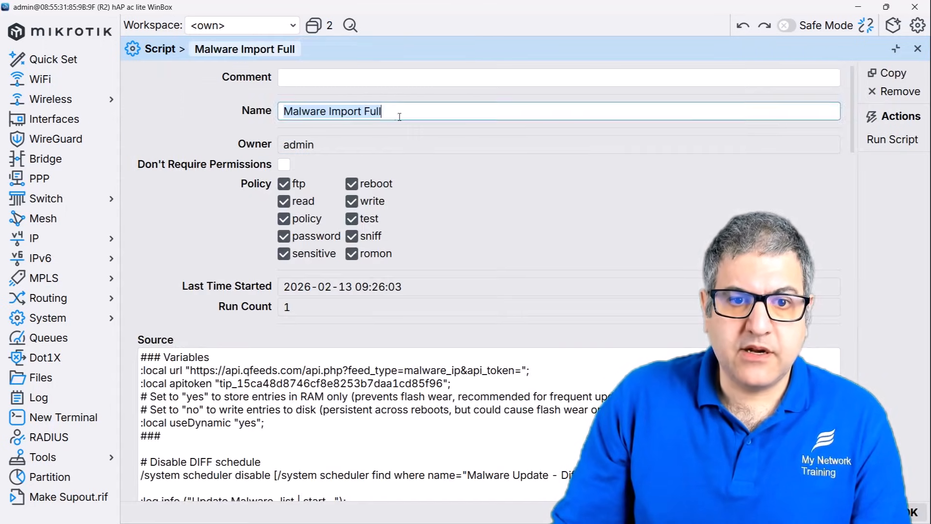
pyautogui.click(916, 49)
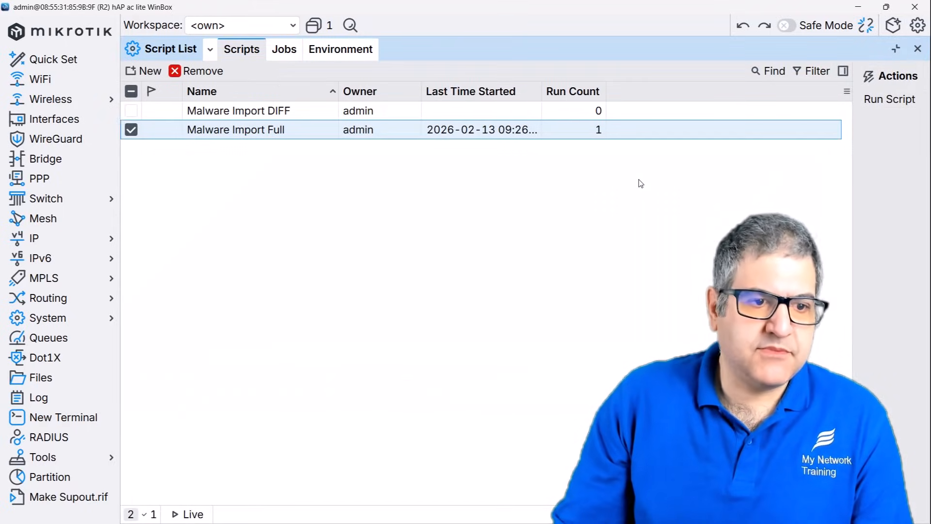
# - Create a new entry in the system Scheduler and name it schedule-Full
pyautogui.click(104, 318)
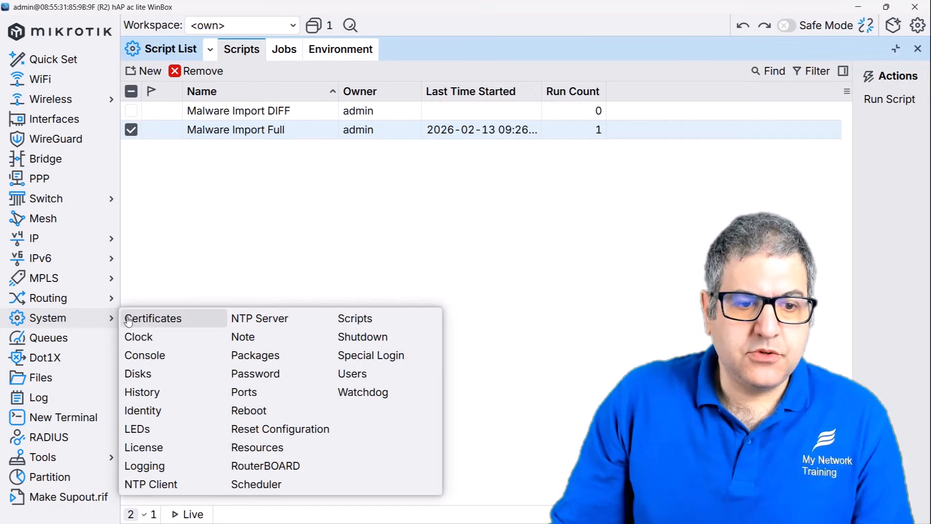
pyautogui.click(272, 485)
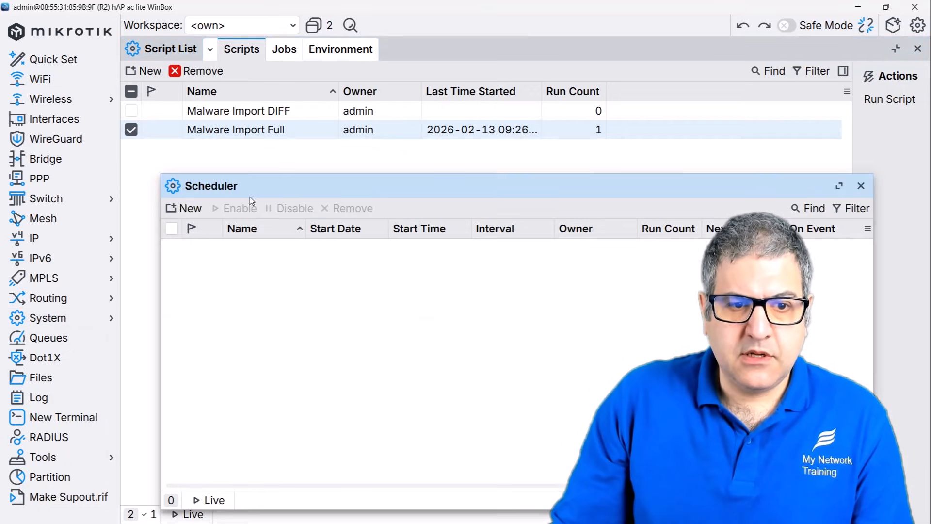
pyautogui.click(189, 209)
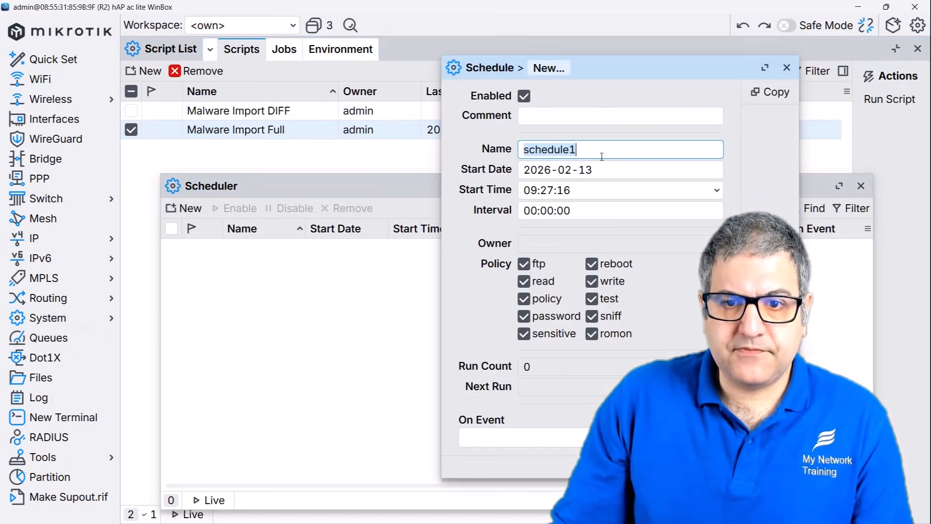
pyautogui.click(645, 150)
pyautogui.press('BackSpace')
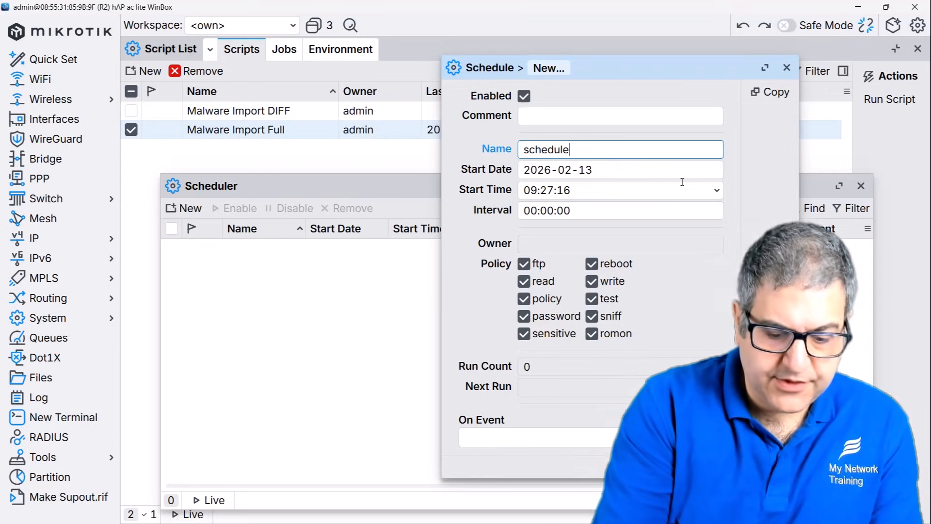
pyautogui.write('-Full')
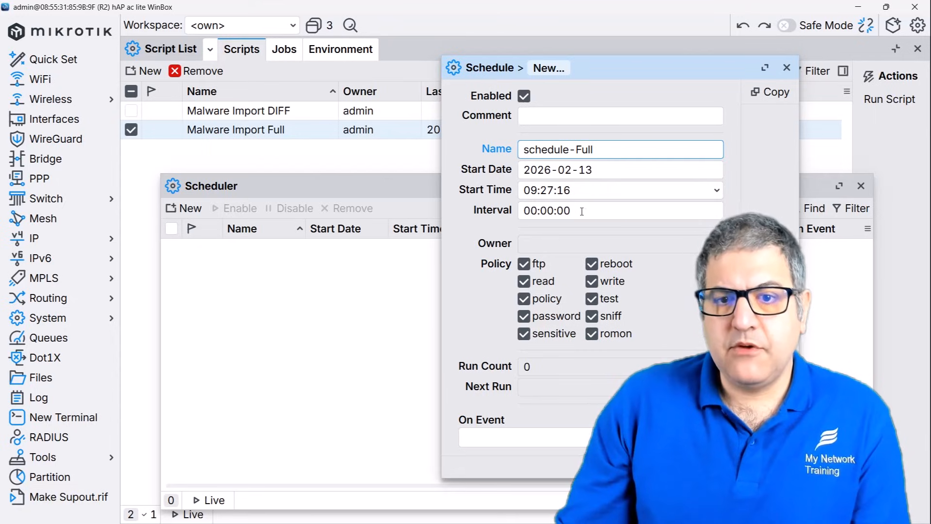
# - Set the schedule's interval to 10d 00:00:00 with Malware Import Full as its On Event script, and save it
pyautogui.click(558, 212)
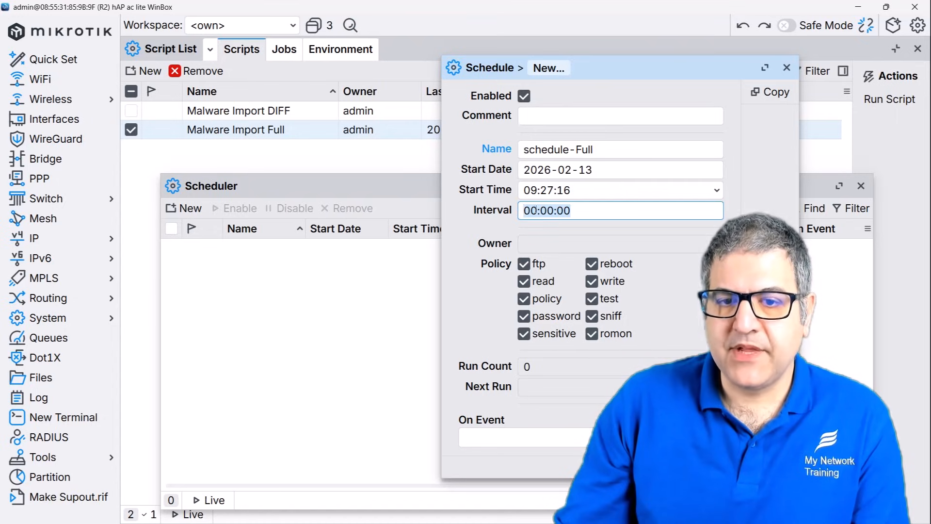
pyautogui.click(537, 216)
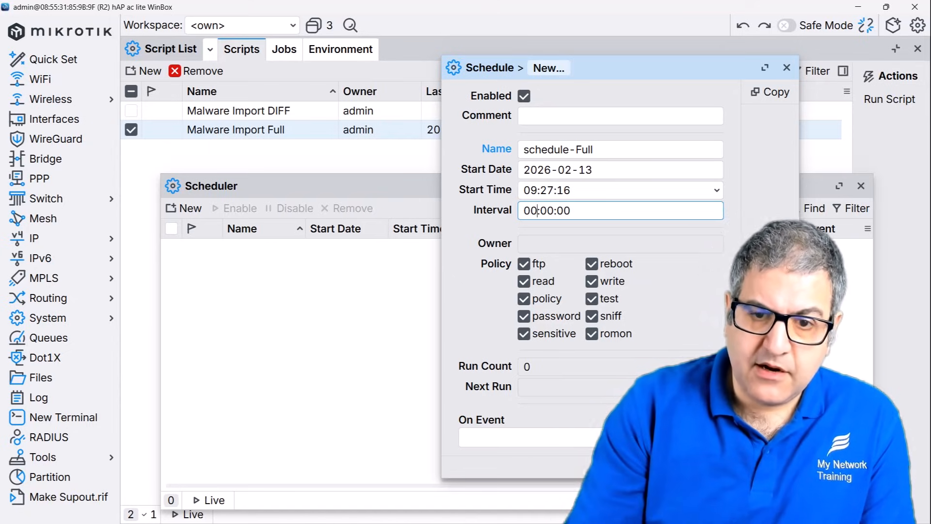
pyautogui.write('10d')
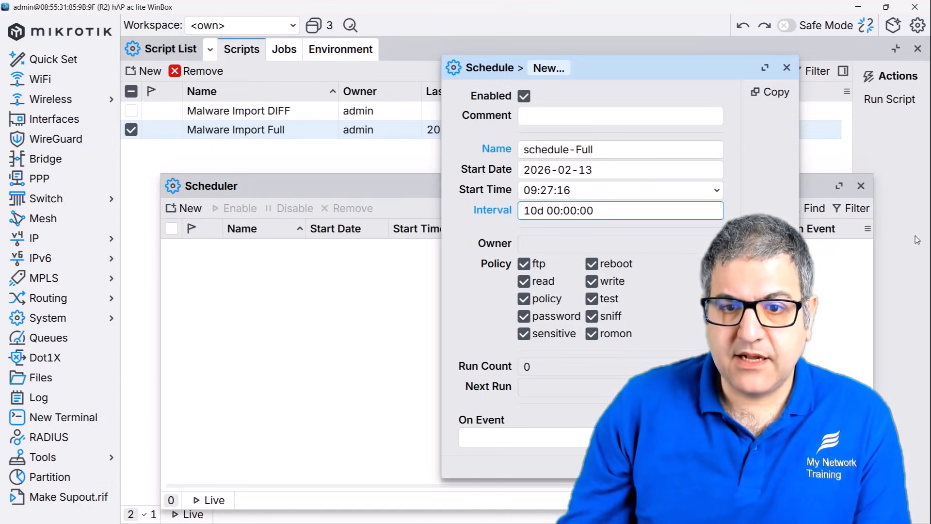
pyautogui.press('BackSpace')
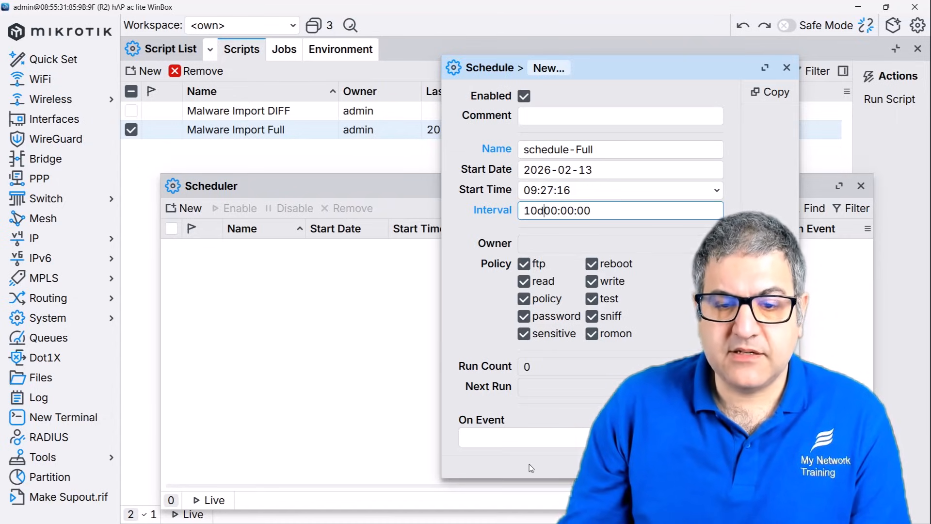
pyautogui.click(534, 439)
pyautogui.write('Malware Import Full')
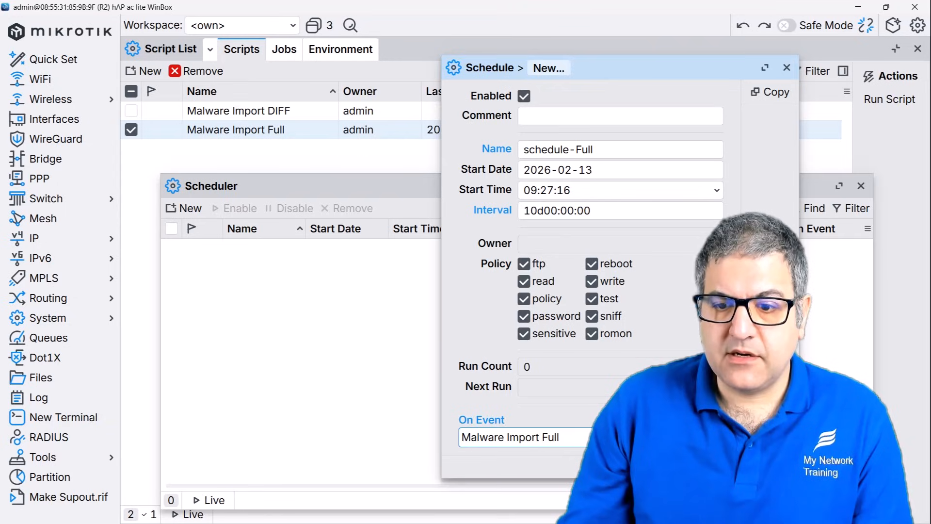
pyautogui.click(737, 467)
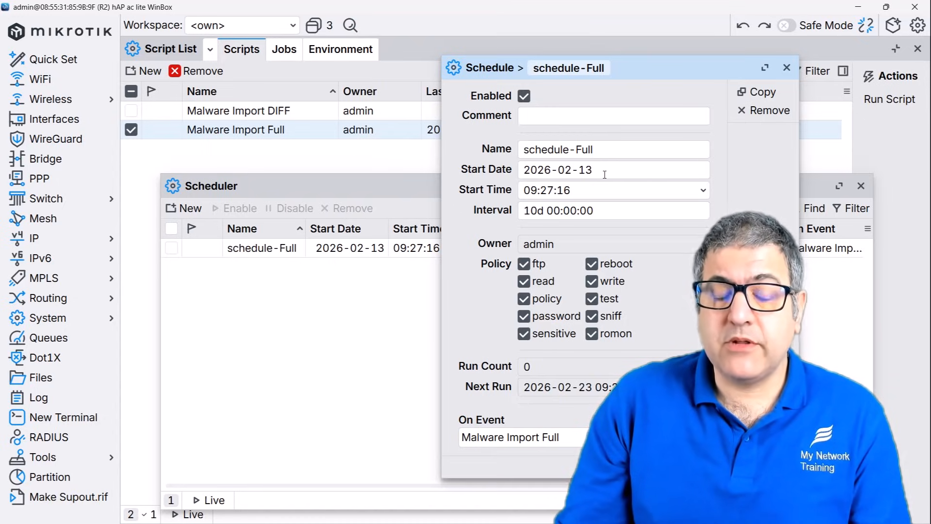
pyautogui.click(786, 71)
# - Copy the name of the Malware Import DIFF script from its properties and close the script
pyautogui.doubleClick(268, 116)
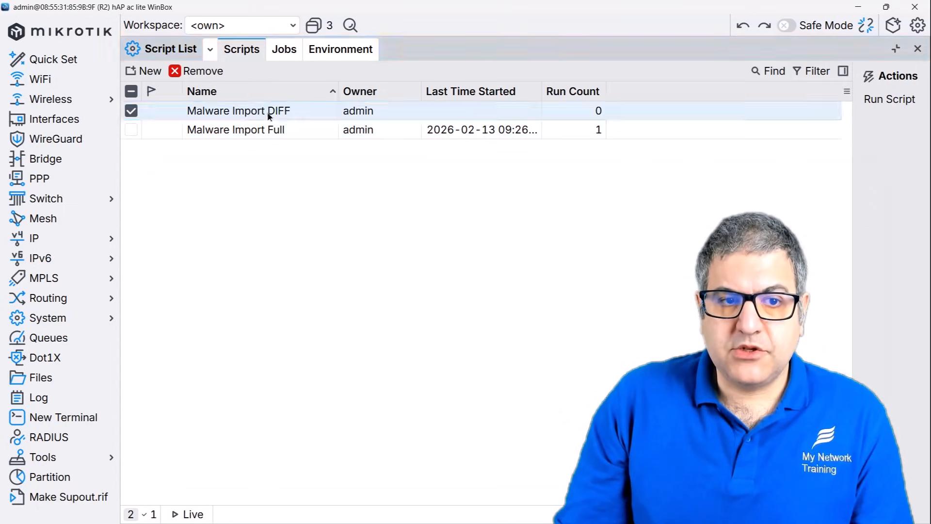
pyautogui.rightClick(366, 117)
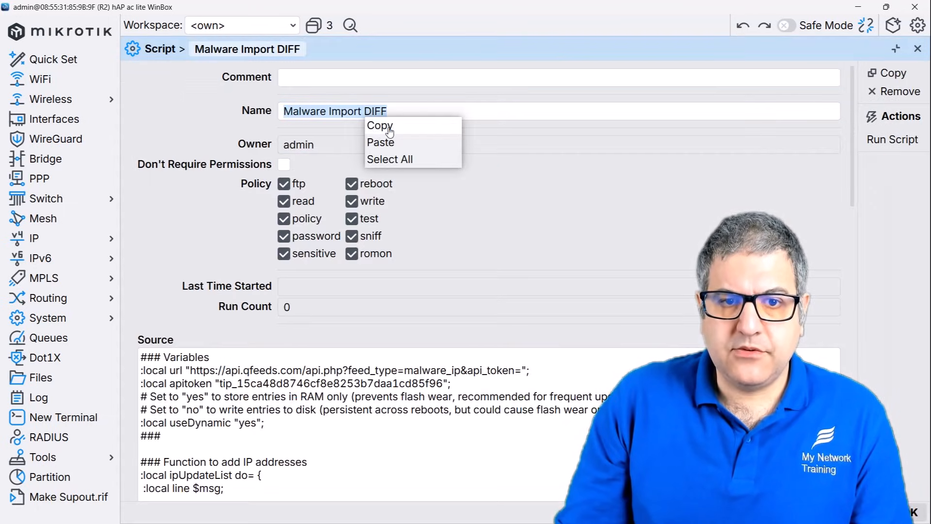
pyautogui.click(383, 127)
pyautogui.click(917, 49)
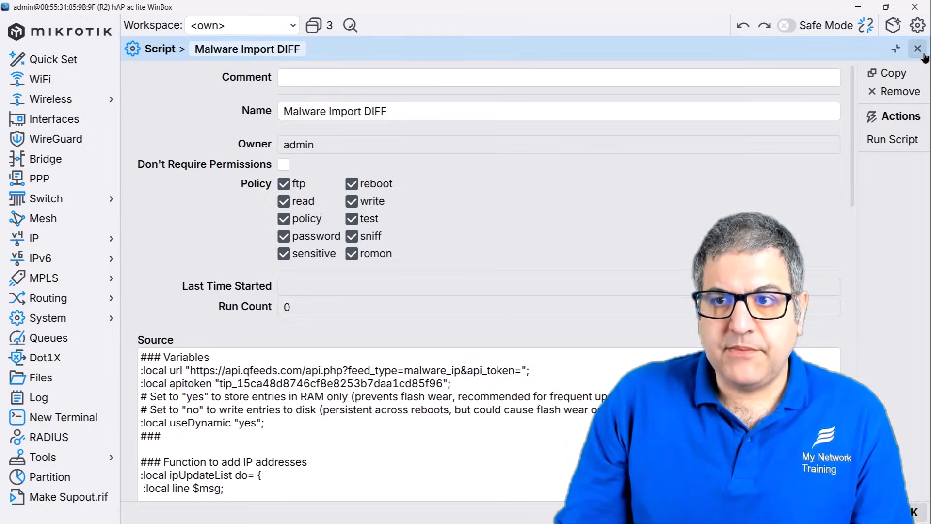
pyautogui.click(271, 252)
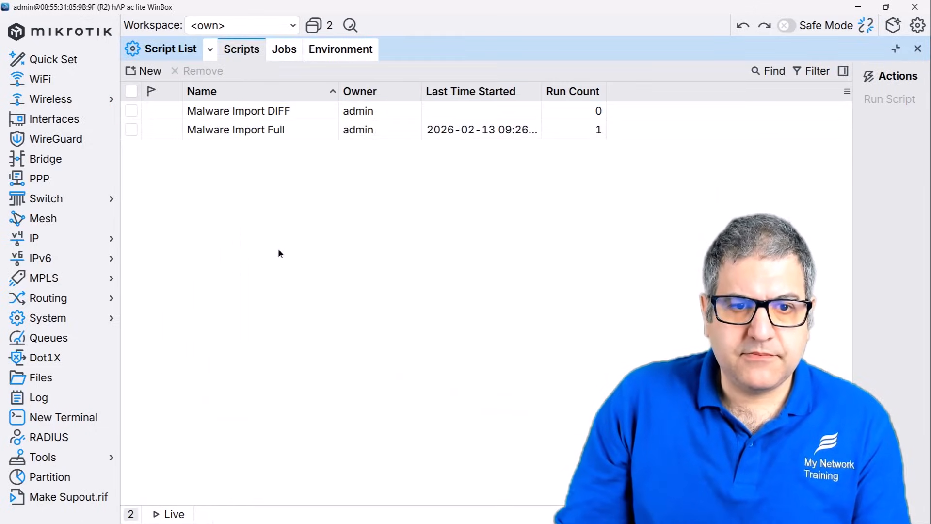
# - Add another schedule in the system Scheduler, named schedule-DIFF
pyautogui.click(76, 318)
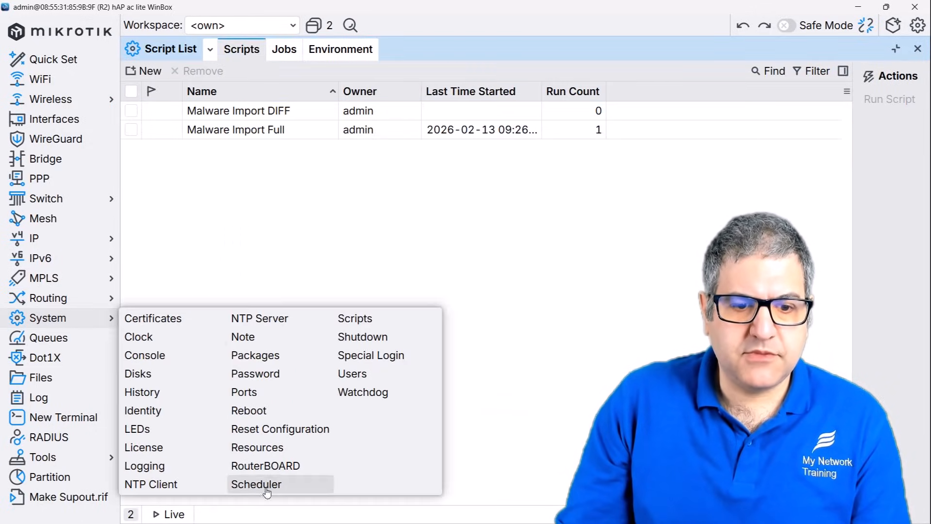
pyautogui.click(257, 485)
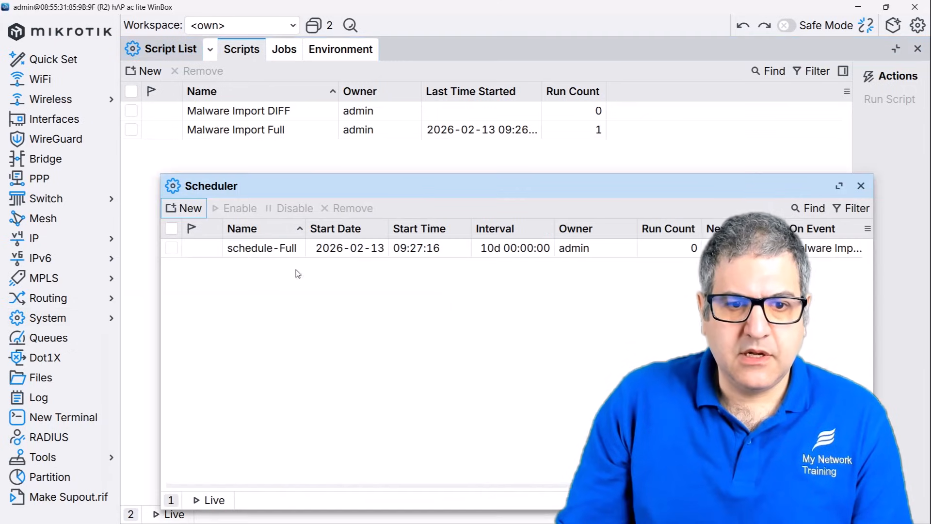
pyautogui.click(187, 209)
pyautogui.click(587, 149)
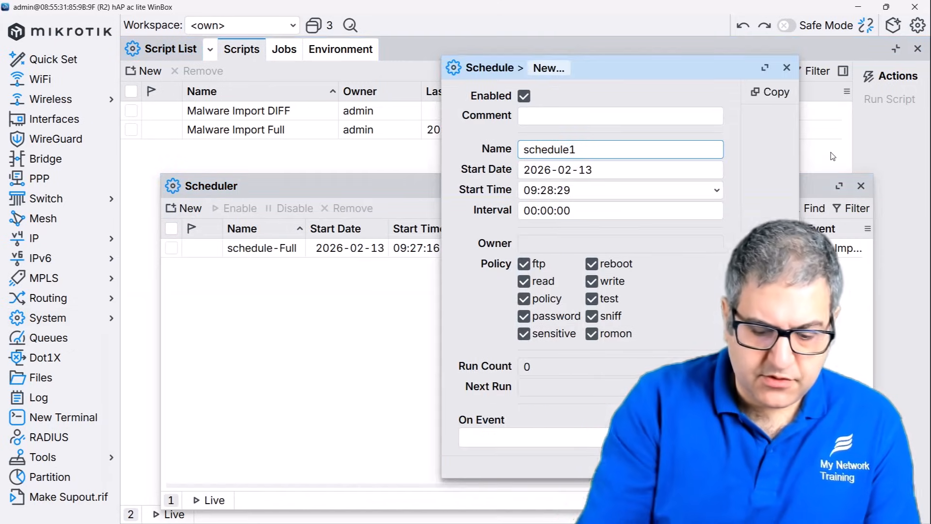
pyautogui.press('BackSpace')
pyautogui.write('-DIFF')
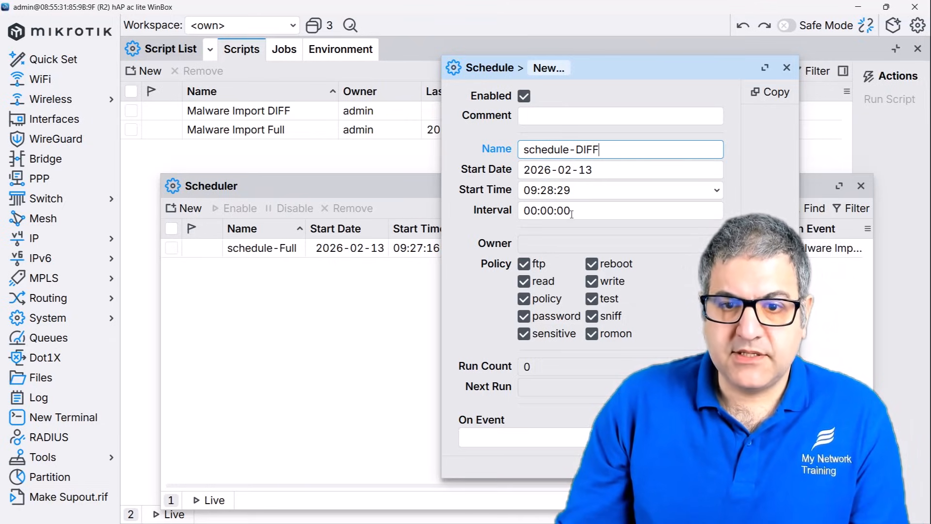
# - Set the schedule's interval to 10:00:00 with Malware Import DIFF as its On Event script, save it and select it in the Scheduler
pyautogui.click(537, 213)
pyautogui.press('BackSpace')
pyautogui.press('BackSpace')
pyautogui.write('10')
pyautogui.click(559, 439)
pyautogui.hotkey('ctrl', 'v')
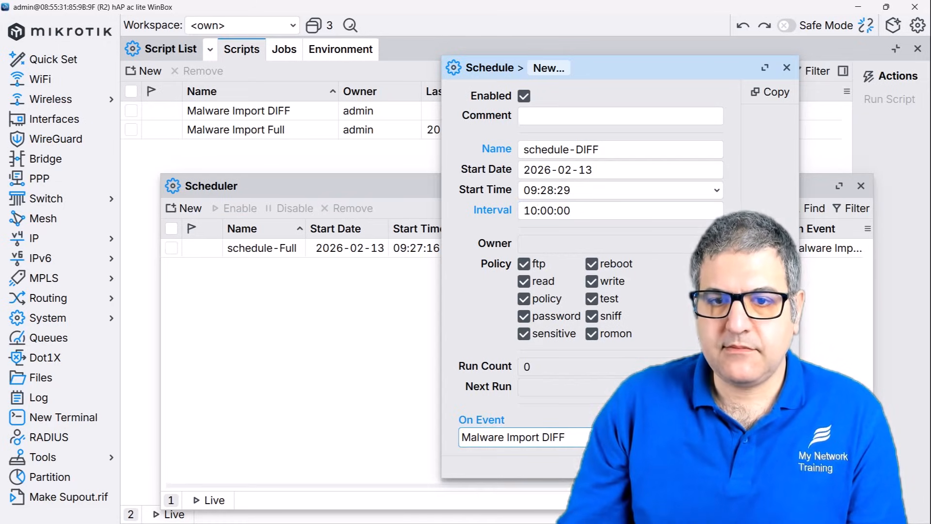
pyautogui.press('Return')
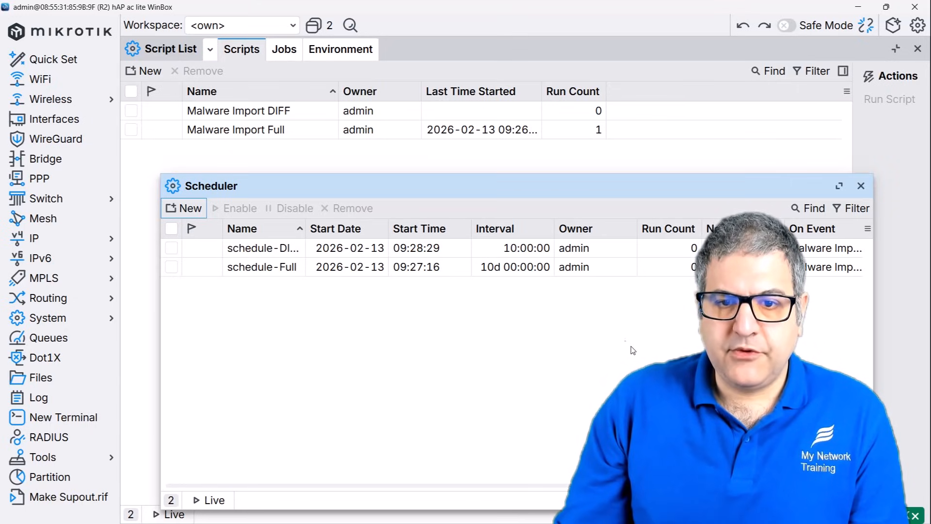
pyautogui.click(522, 249)
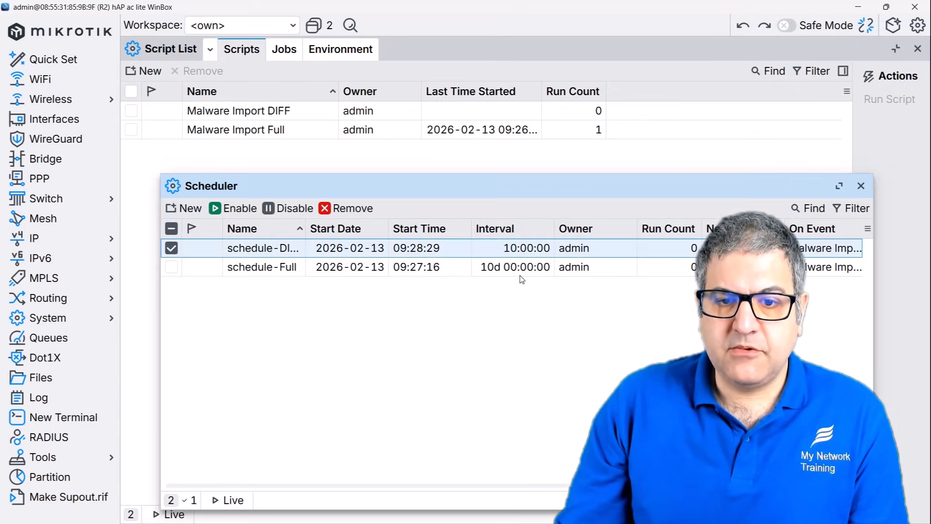
# - Disable the schedule-Full entry in the Scheduler and enable it again
pyautogui.click(516, 267)
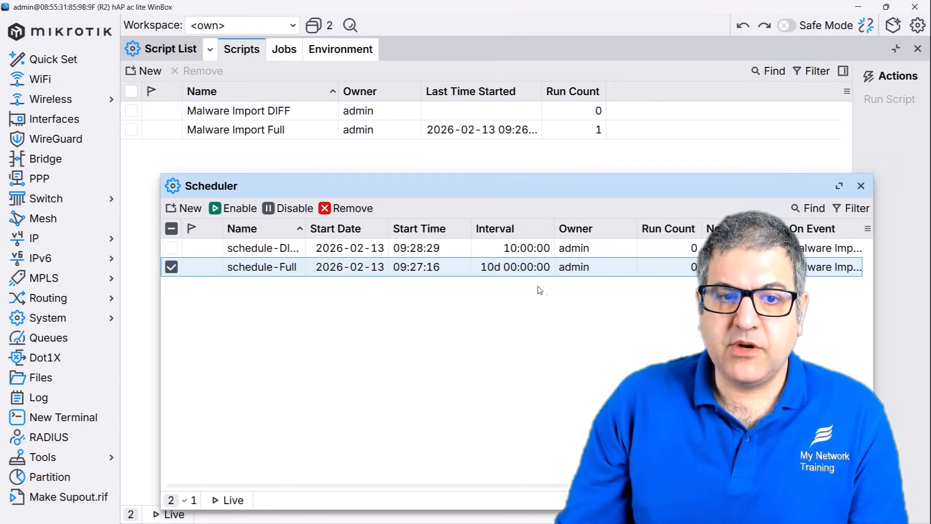
pyautogui.click(287, 209)
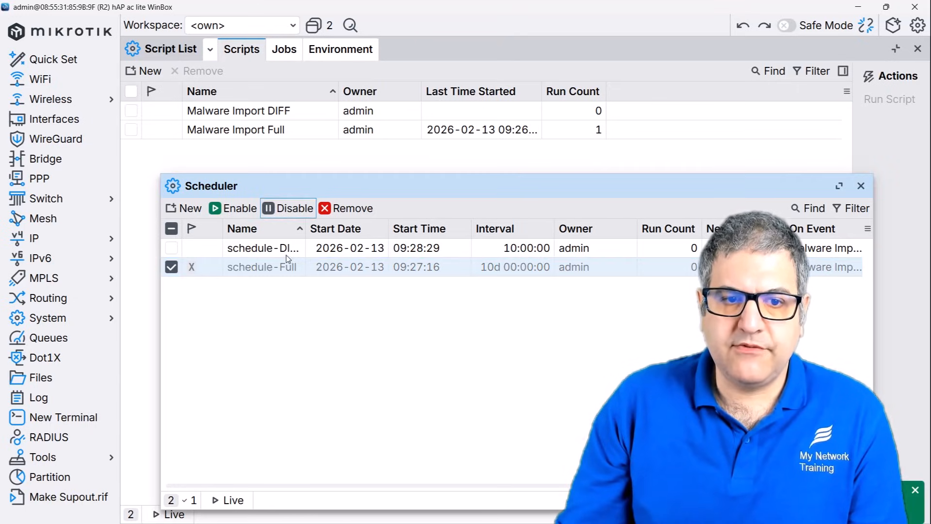
pyautogui.click(241, 208)
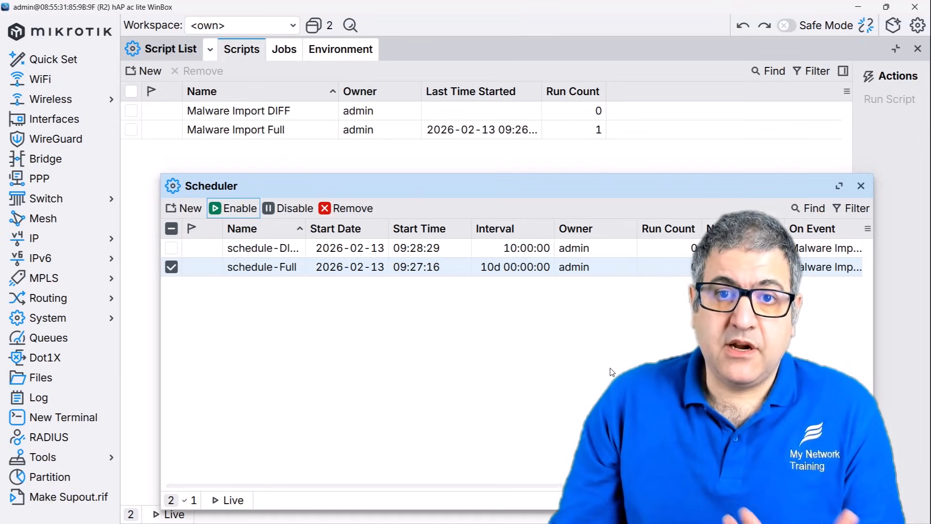
pyautogui.click(534, 248)
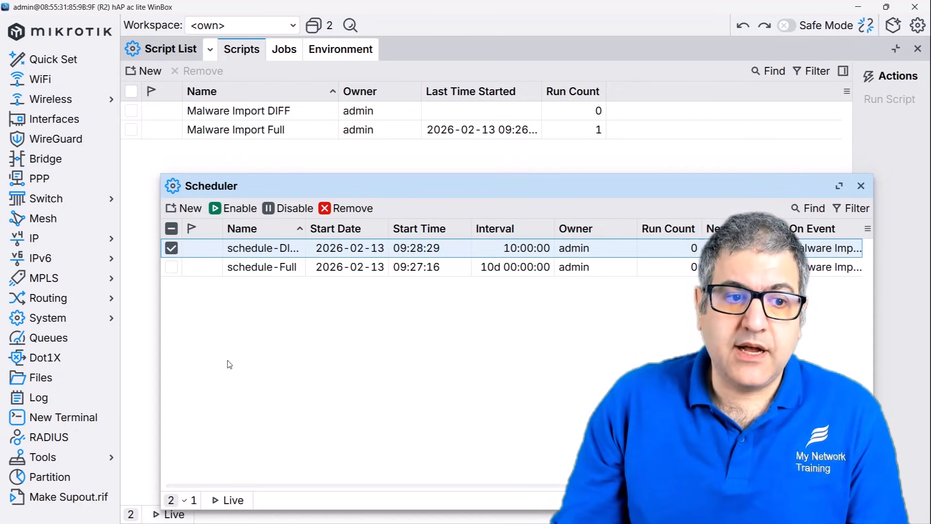
# - Check the imported Malware-List entries in the firewall's address lists and close all open windows
pyautogui.click(60, 241)
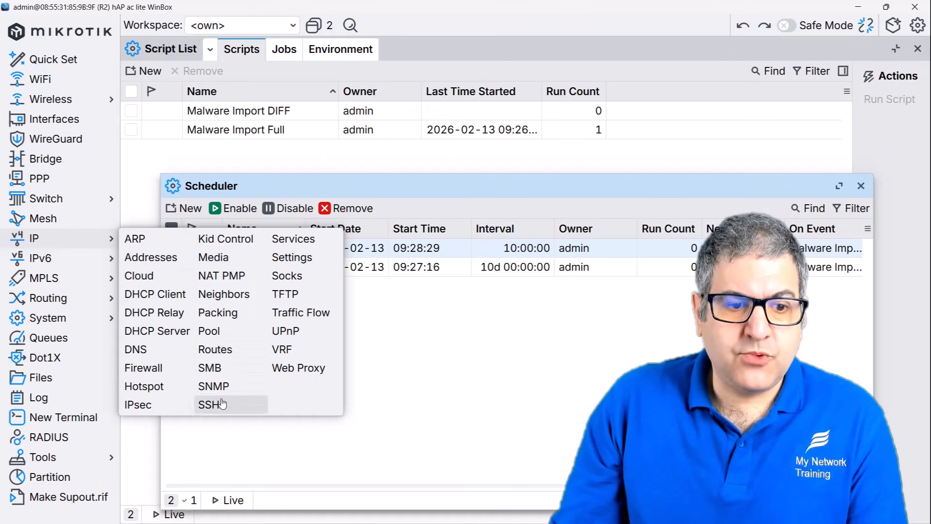
pyautogui.click(159, 372)
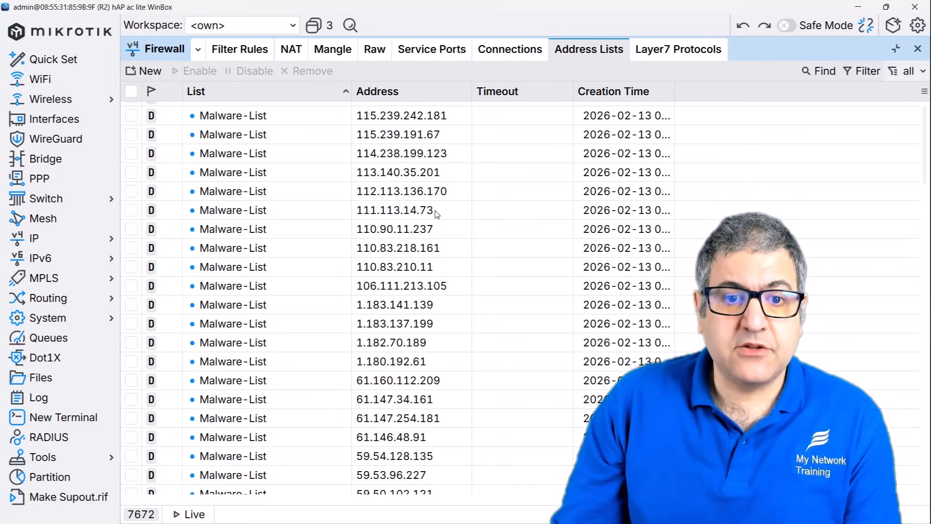
pyautogui.press('Escape')
pyautogui.press('Escape')
pyautogui.press('Escape')
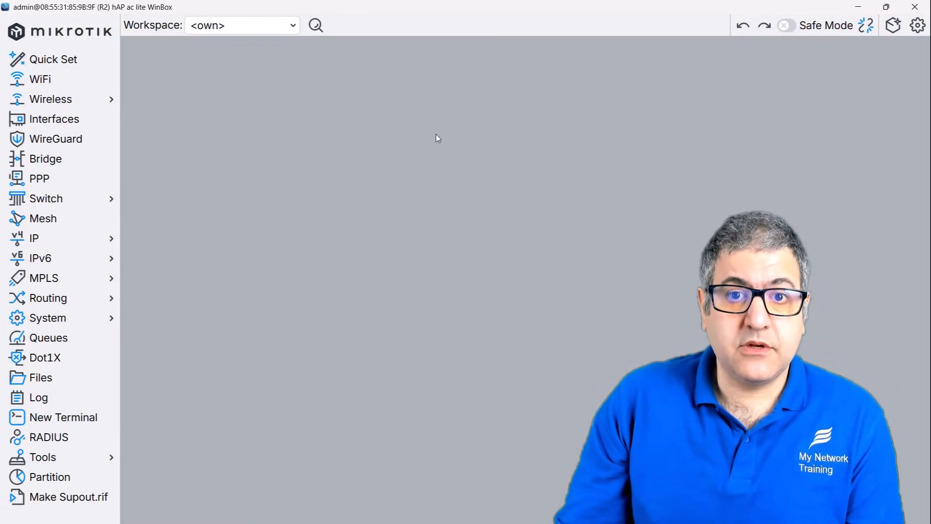
# - Start a new IP firewall filter rule in the forward chain with Malware-List as its destination address list
pyautogui.click(52, 241)
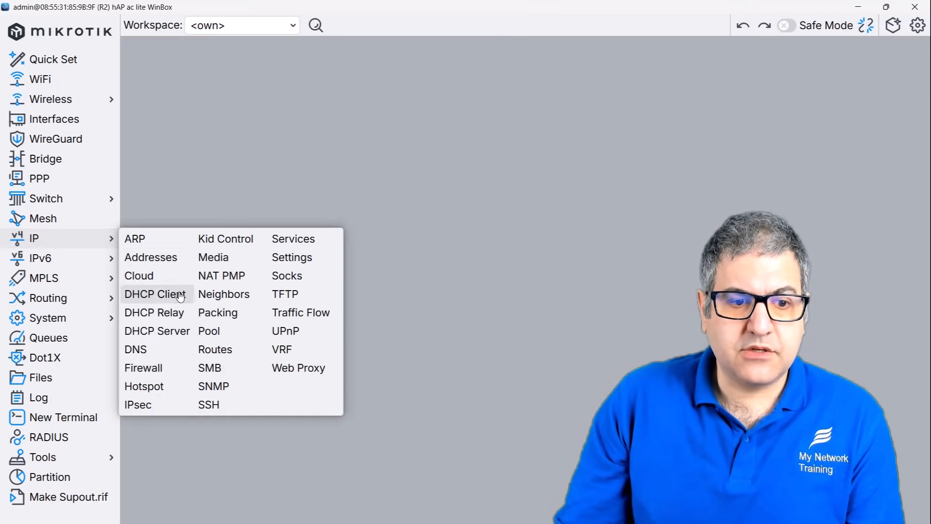
pyautogui.click(164, 369)
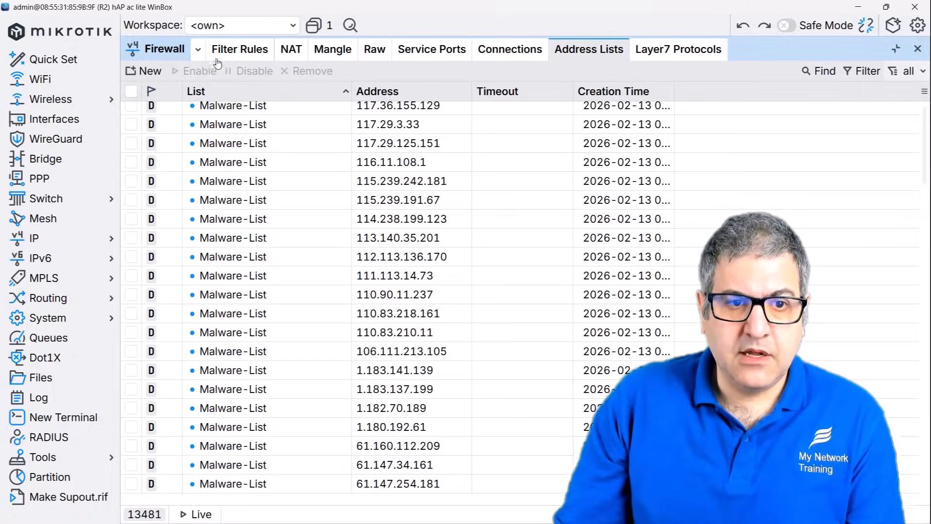
pyautogui.click(238, 50)
pyautogui.click(149, 74)
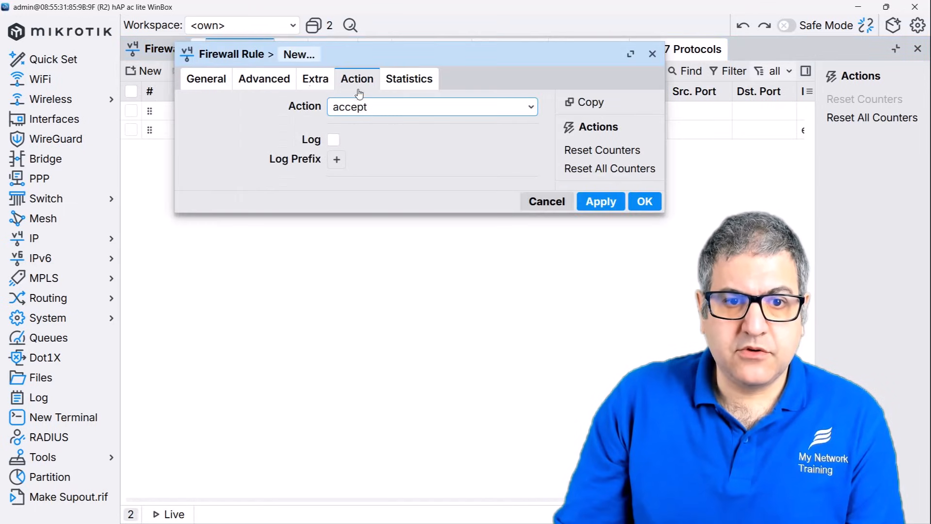
pyautogui.click(204, 81)
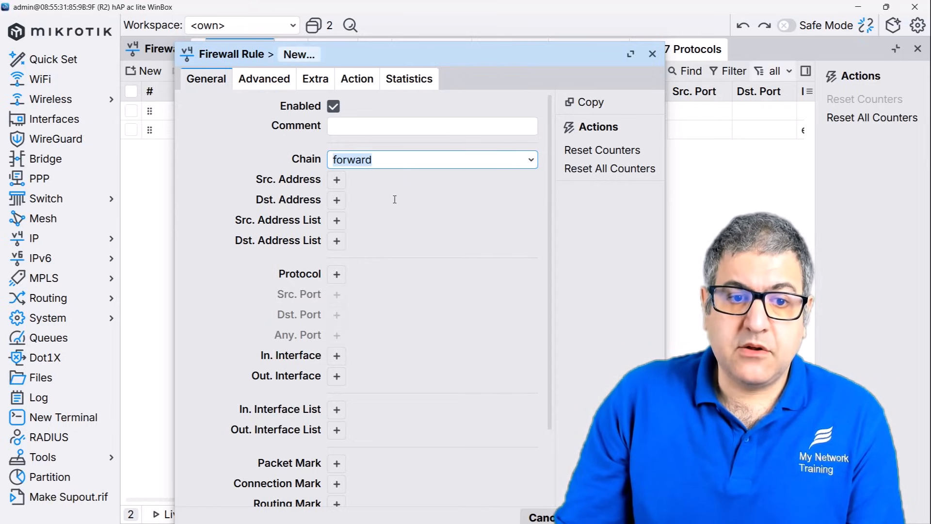
pyautogui.click(336, 241)
pyautogui.click(504, 246)
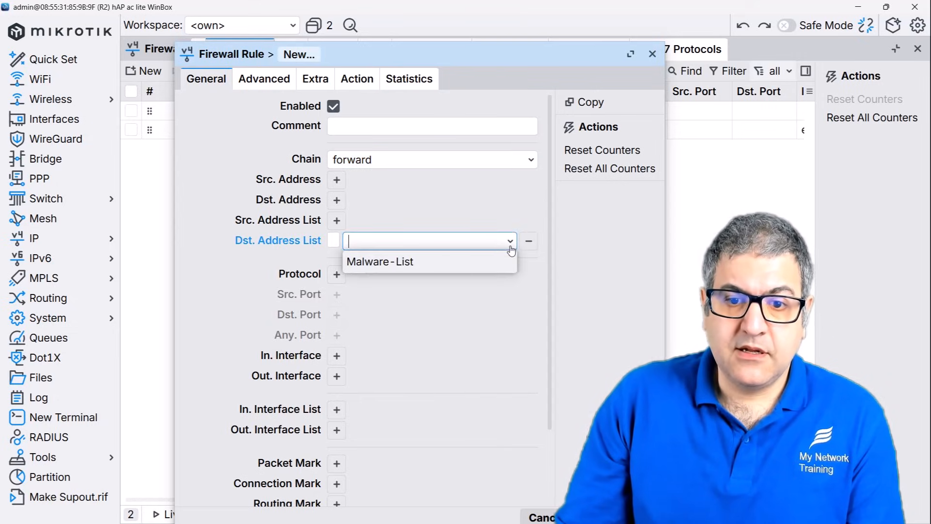
pyautogui.click(435, 264)
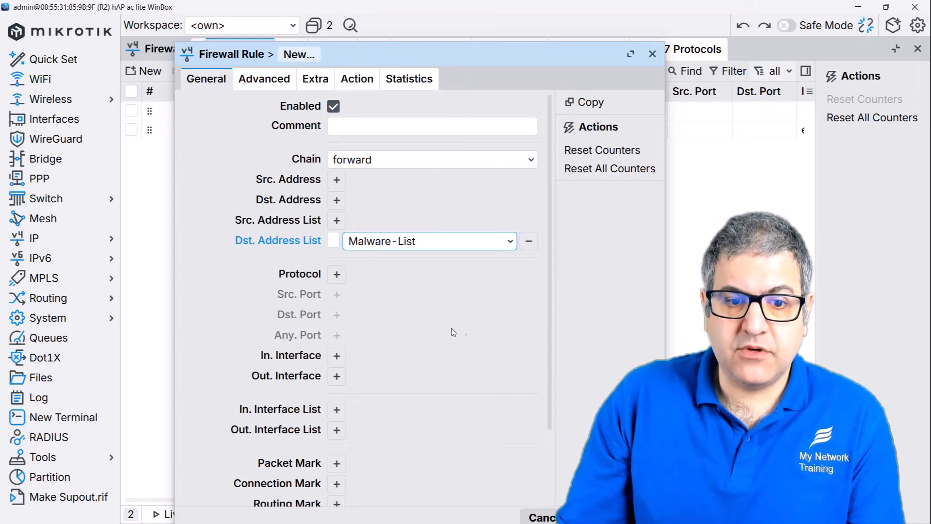
# - Set the rule's incoming interface to bridge1 and its action to drop, and save it
pyautogui.click(336, 357)
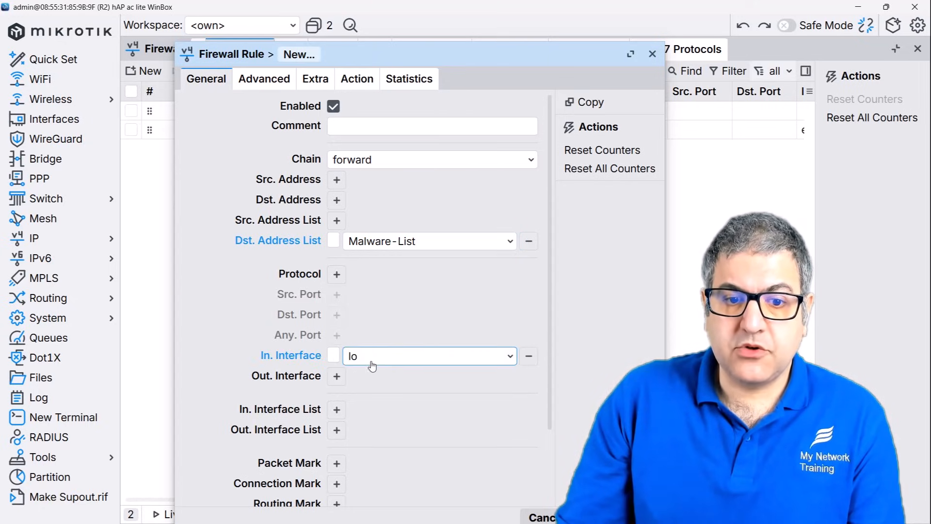
pyautogui.click(407, 363)
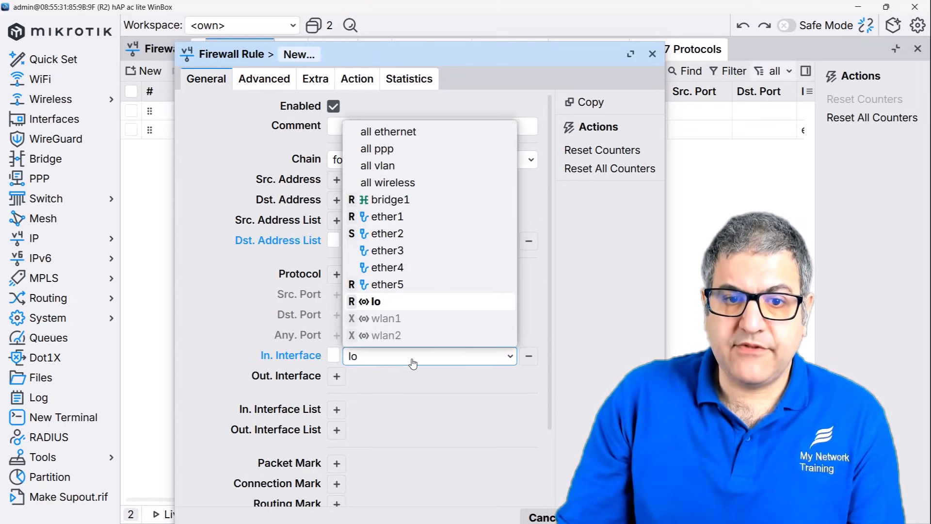
pyautogui.click(398, 199)
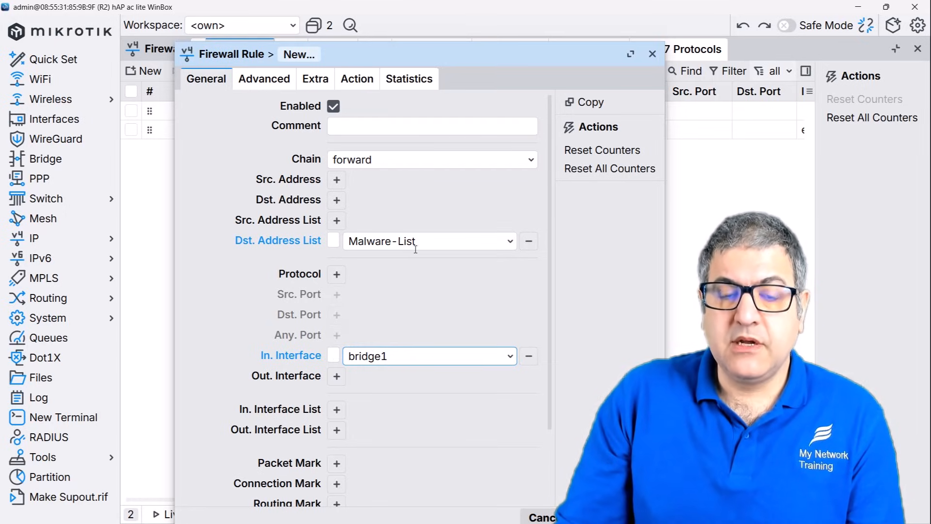
pyautogui.click(365, 107)
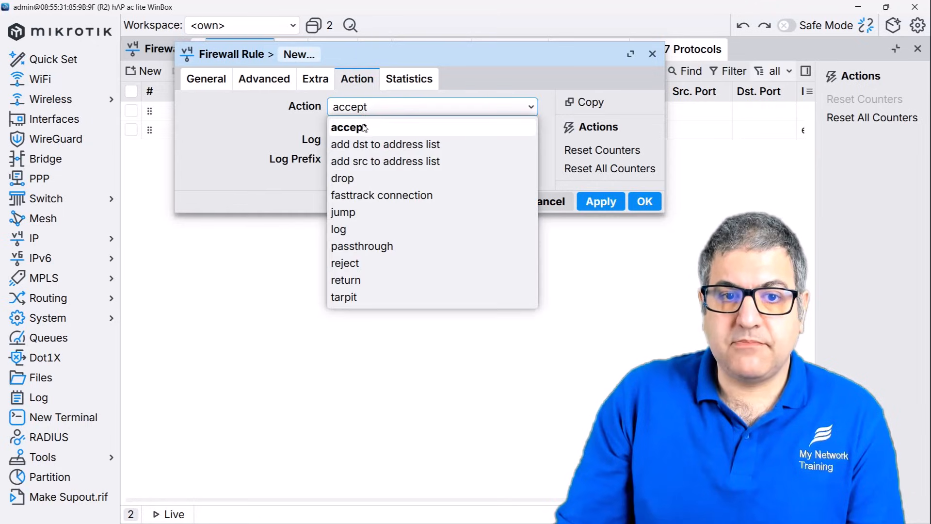
pyautogui.click(352, 177)
pyautogui.click(645, 202)
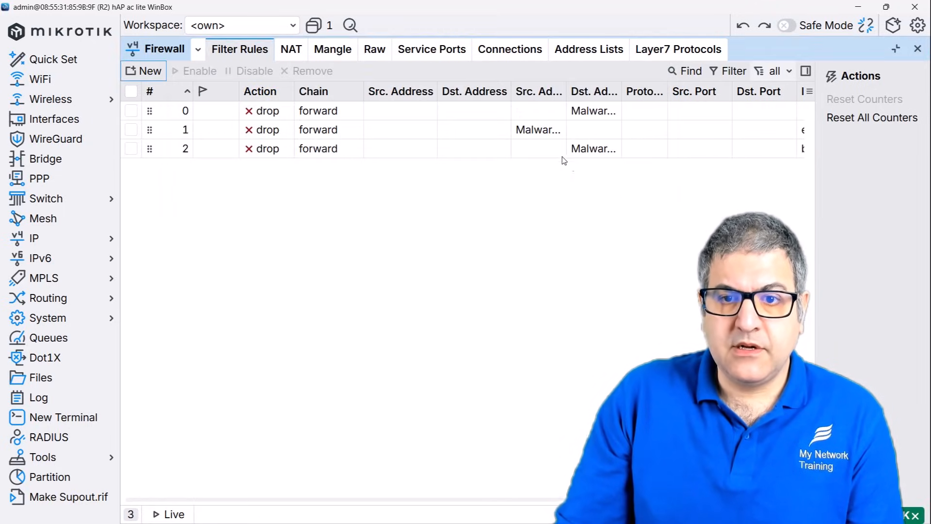
# - Remove the two older drop rules, numbers 0 and 1, from the filter rules
pyautogui.click(509, 128)
pyautogui.keyDown('shift'); pyautogui.click(481, 116); pyautogui.keyUp('shift')
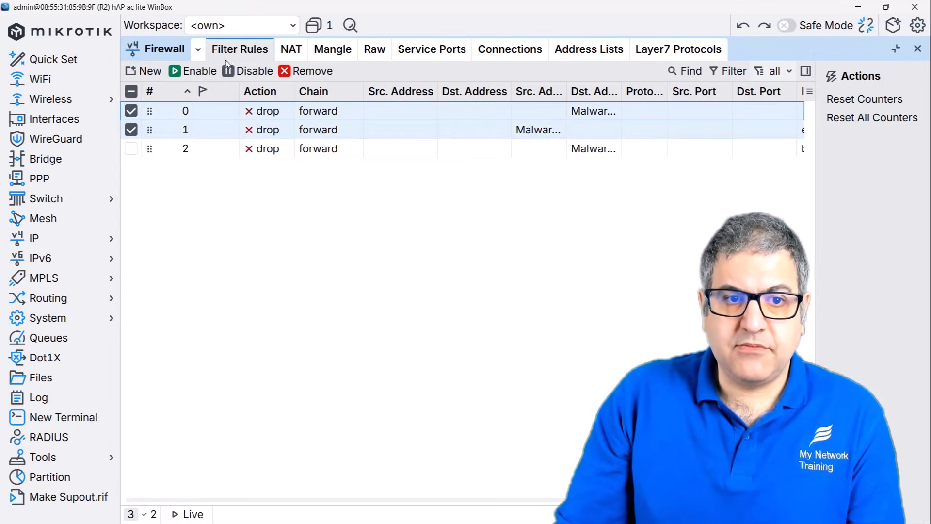
pyautogui.click(303, 80)
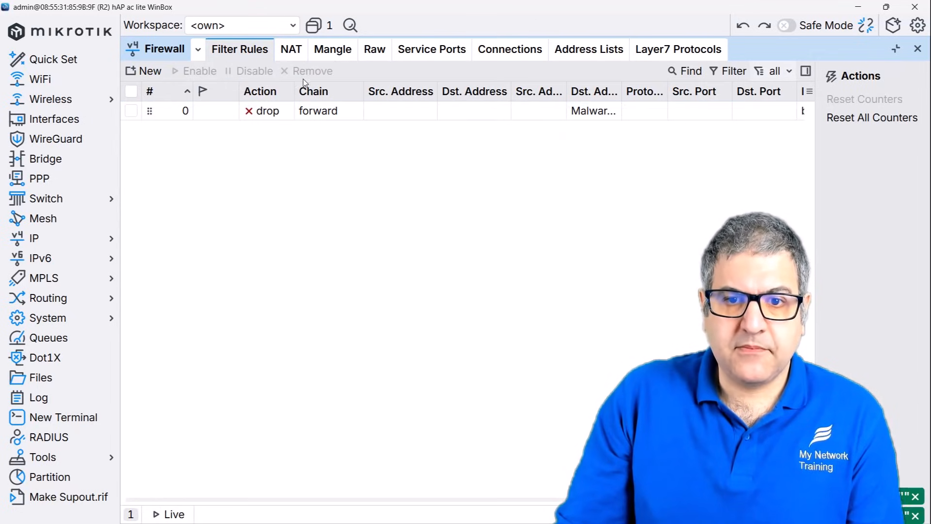
# - Review the general settings of the remaining drop rule and close it without changes
pyautogui.doubleClick(314, 117)
pyautogui.click(224, 83)
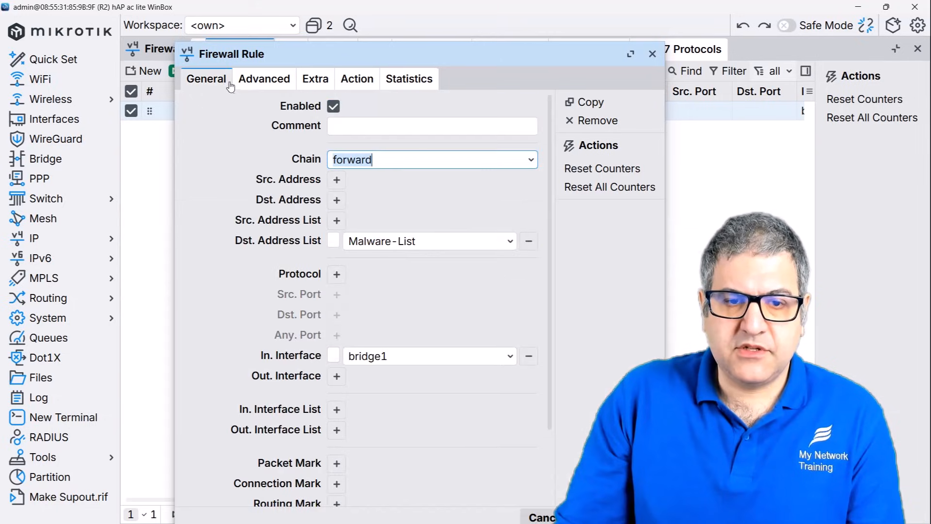
pyautogui.press('Escape')
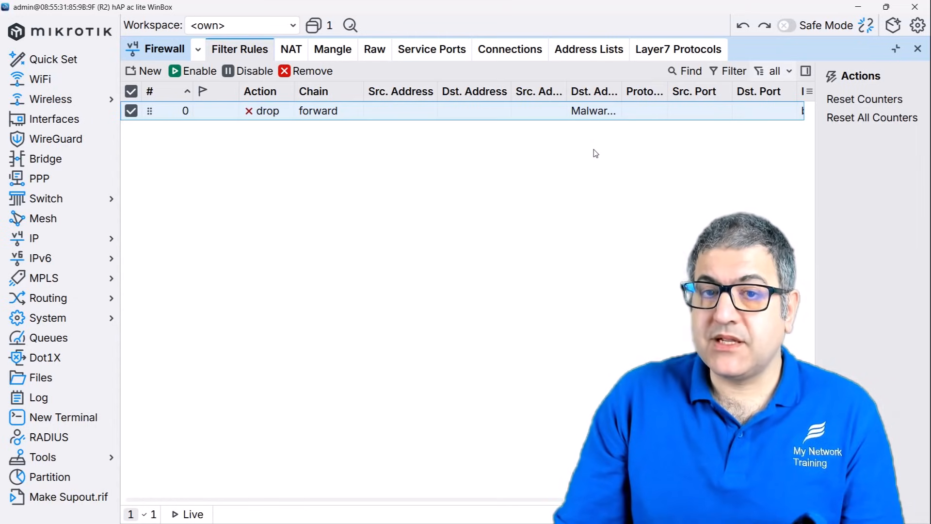
# - Start another forward-chain filter rule with Malware-List as source address list and ether1 as incoming interface
pyautogui.click(146, 71)
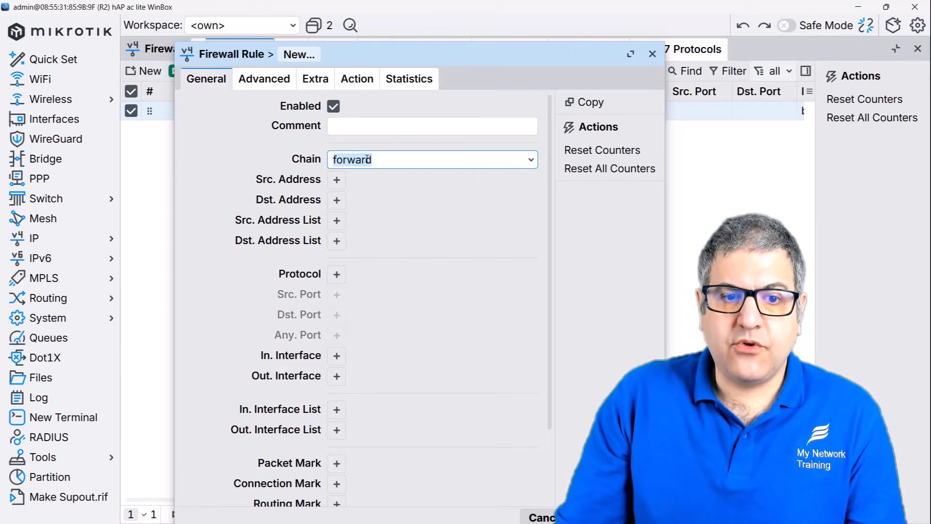
pyautogui.click(337, 220)
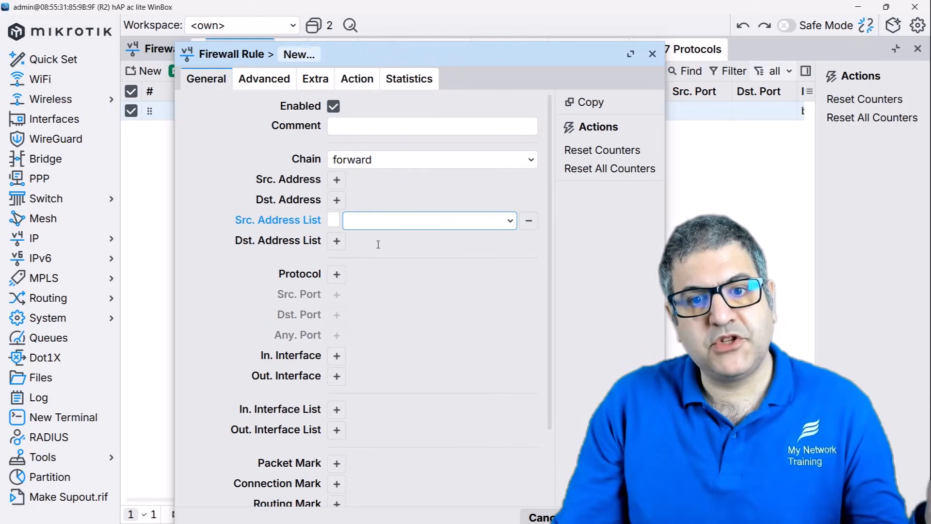
pyautogui.click(509, 220)
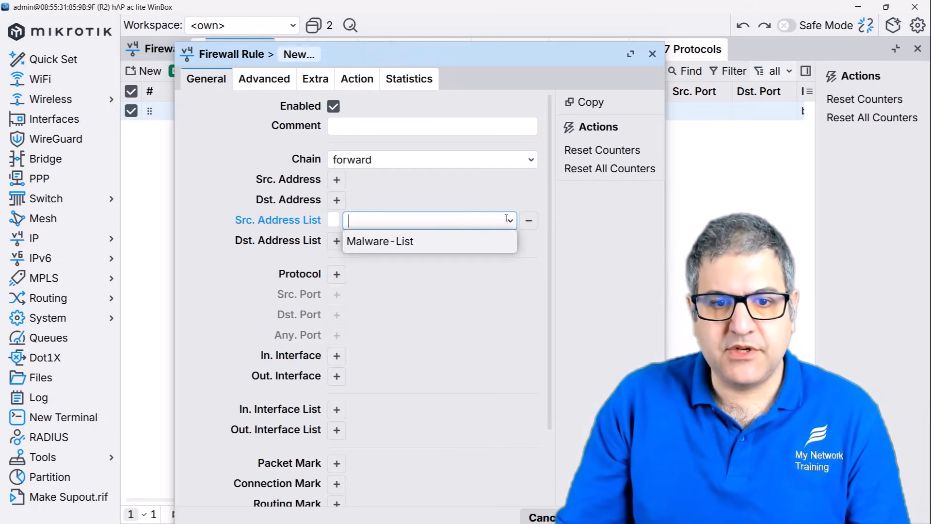
pyautogui.click(426, 241)
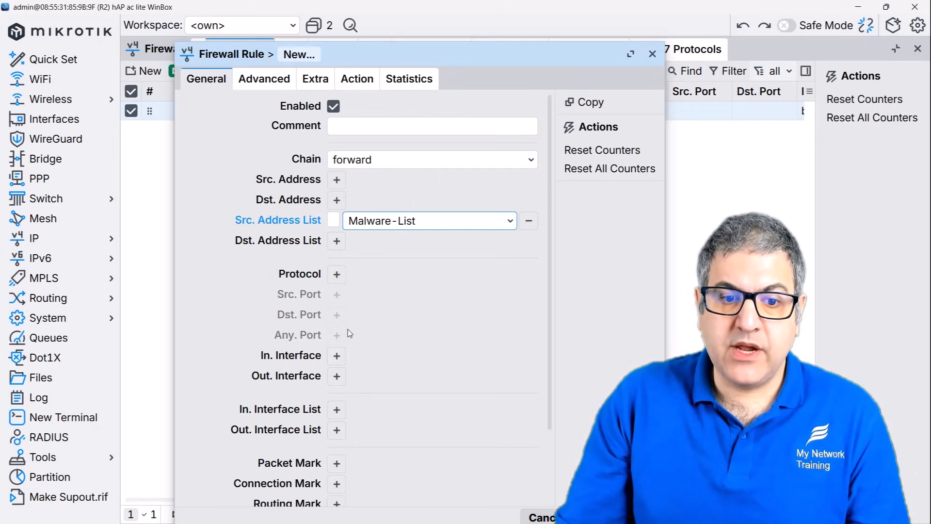
pyautogui.click(337, 356)
pyautogui.click(354, 357)
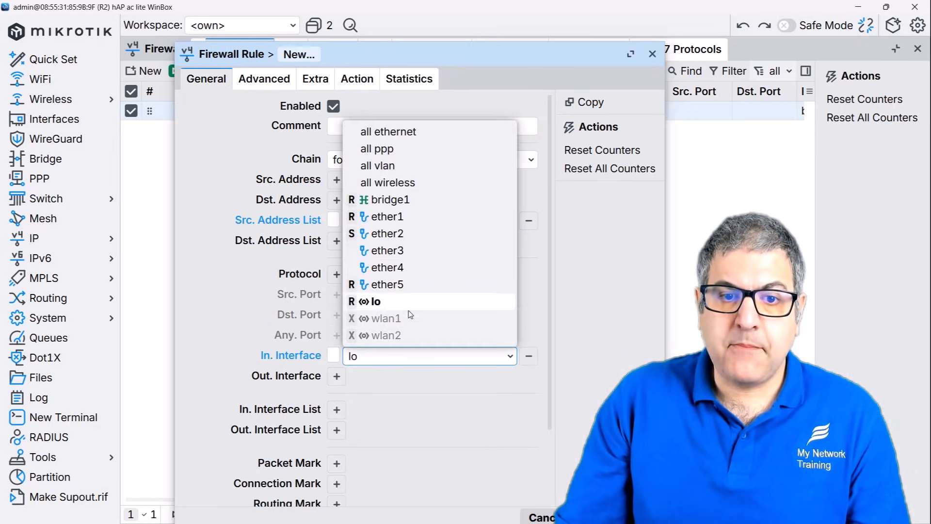
pyautogui.click(406, 217)
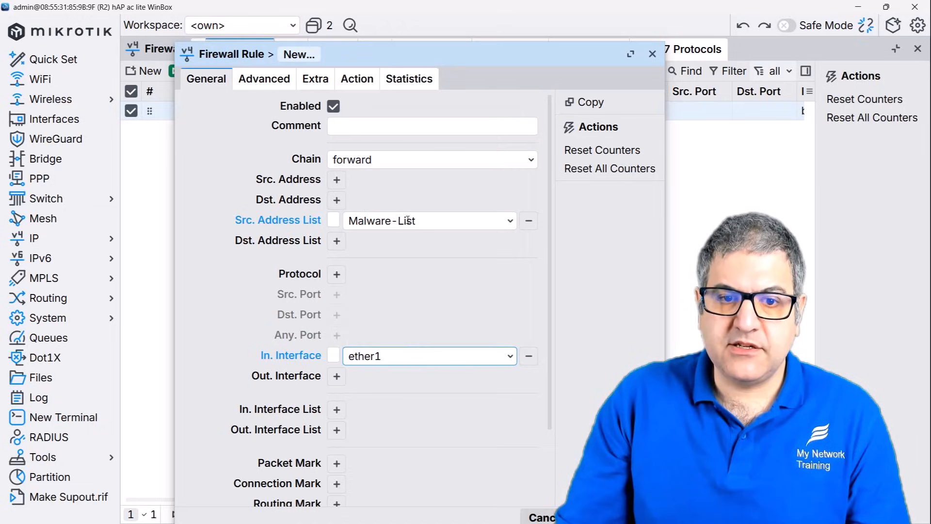
# - Set the action of the source-list rule to drop and save it
pyautogui.click(359, 78)
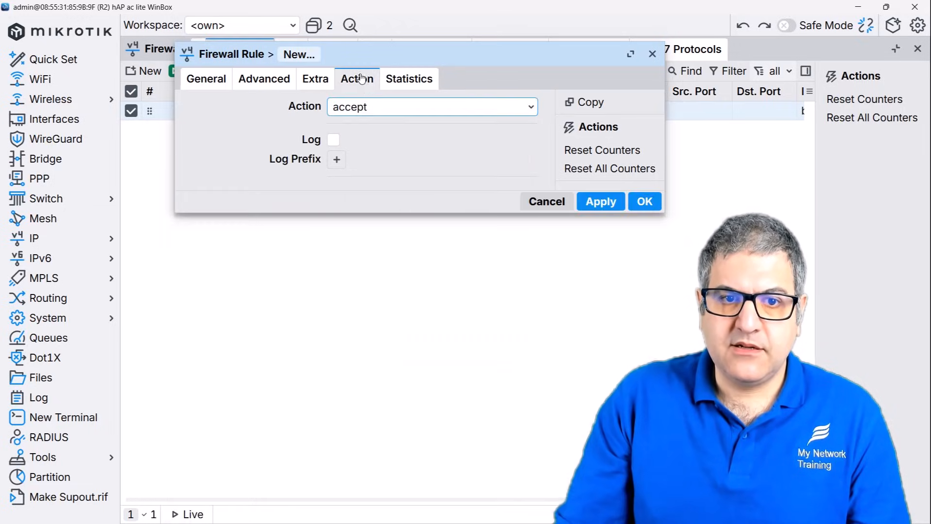
pyautogui.click(371, 105)
pyautogui.click(380, 176)
pyautogui.click(633, 208)
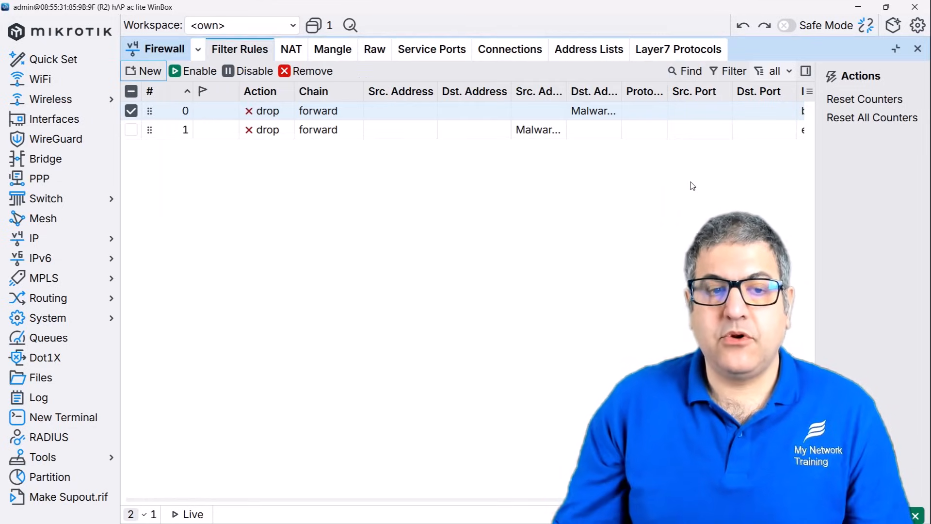